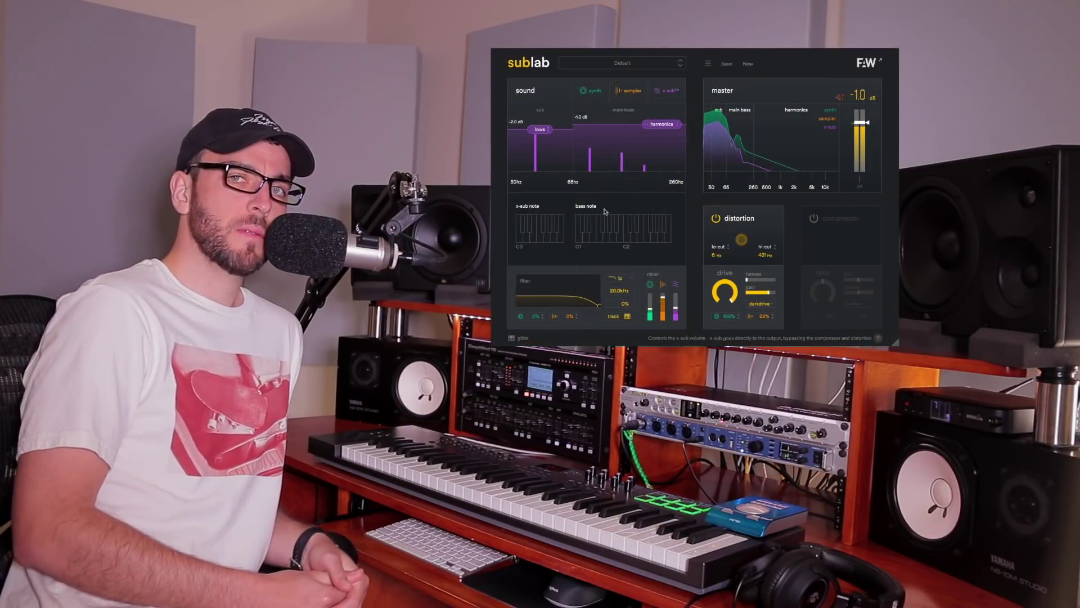
drag(641, 120, 666, 118)
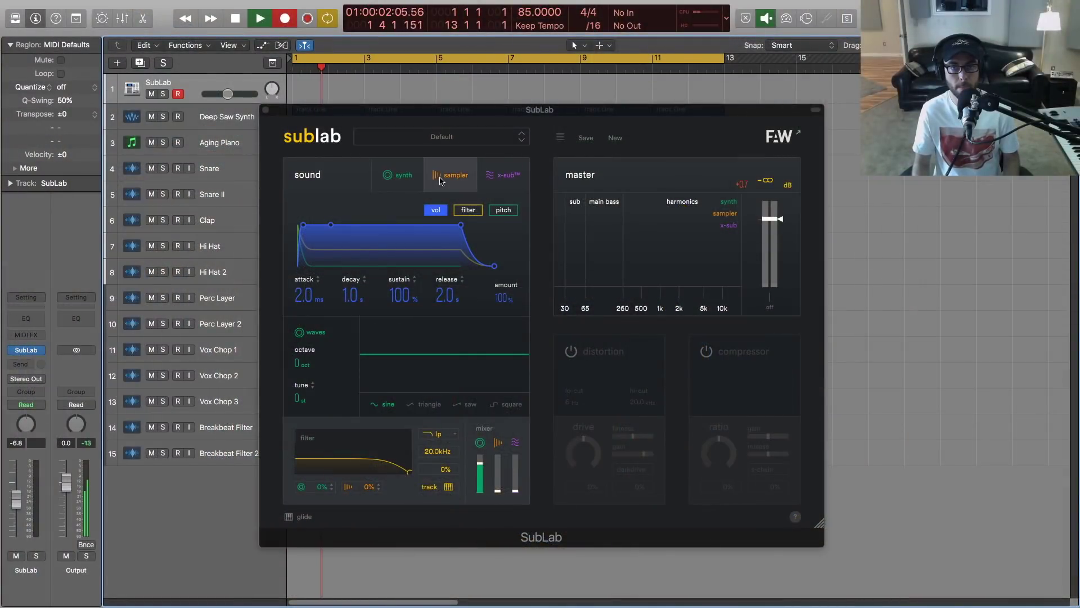
Step: Look through SubLab's sampler section, x-sub section and preset list, ending on the synth section
click(441, 178)
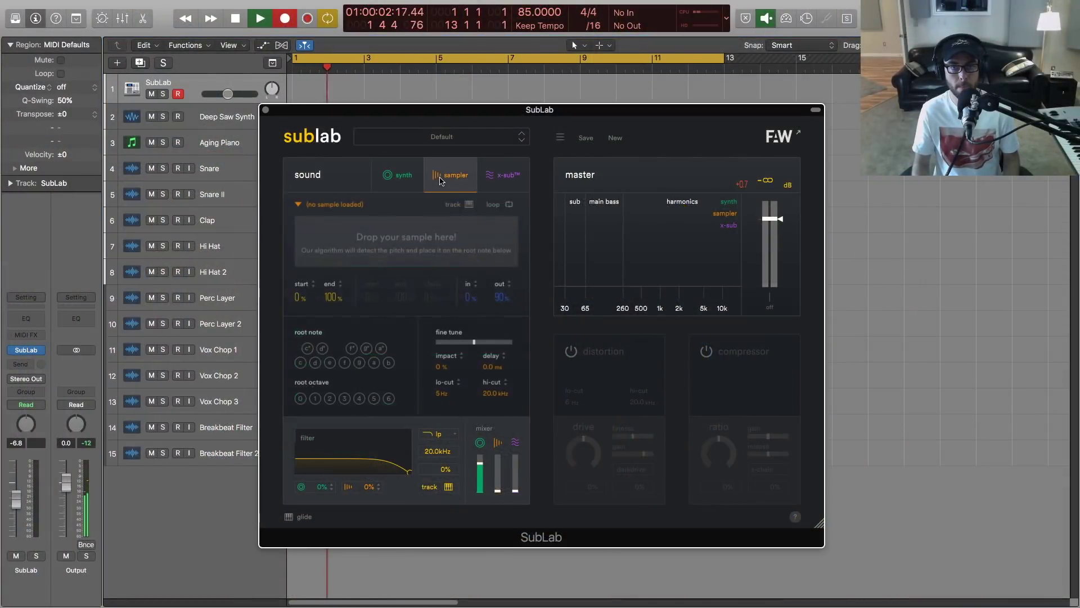
click(508, 176)
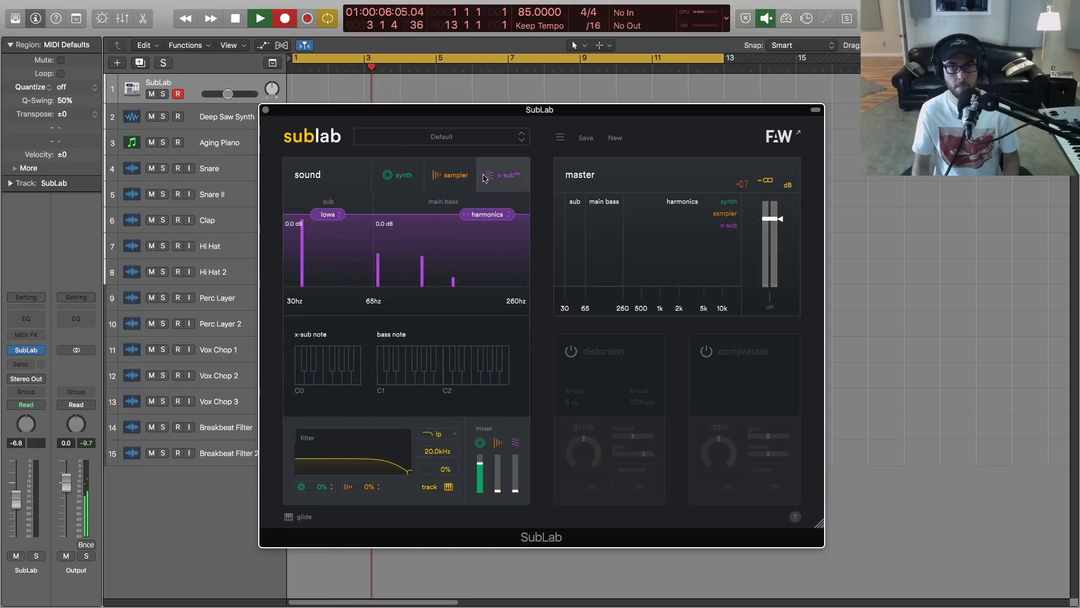
click(442, 137)
click(318, 193)
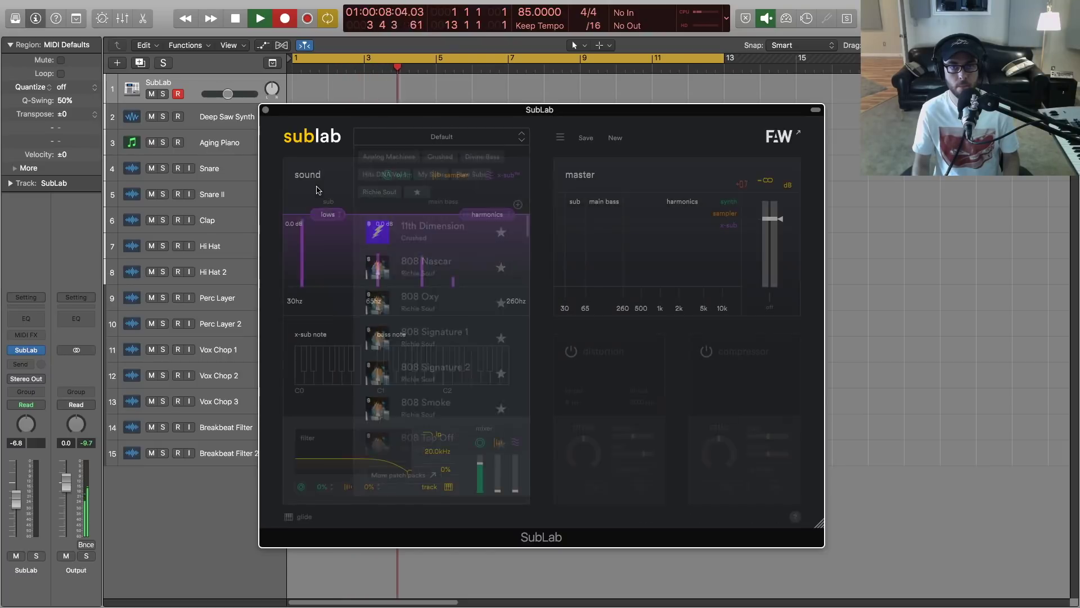
click(390, 175)
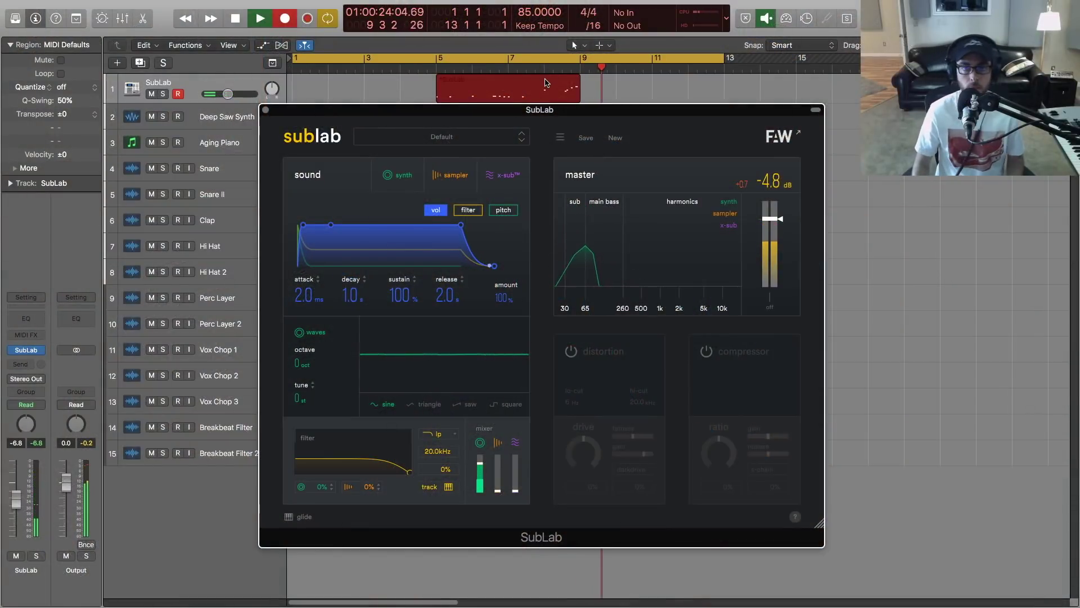
Step: Stop recording, copy the recorded SubLab region to bar 9 and join both copies into one region
key(space)
drag(521, 91, 660, 93)
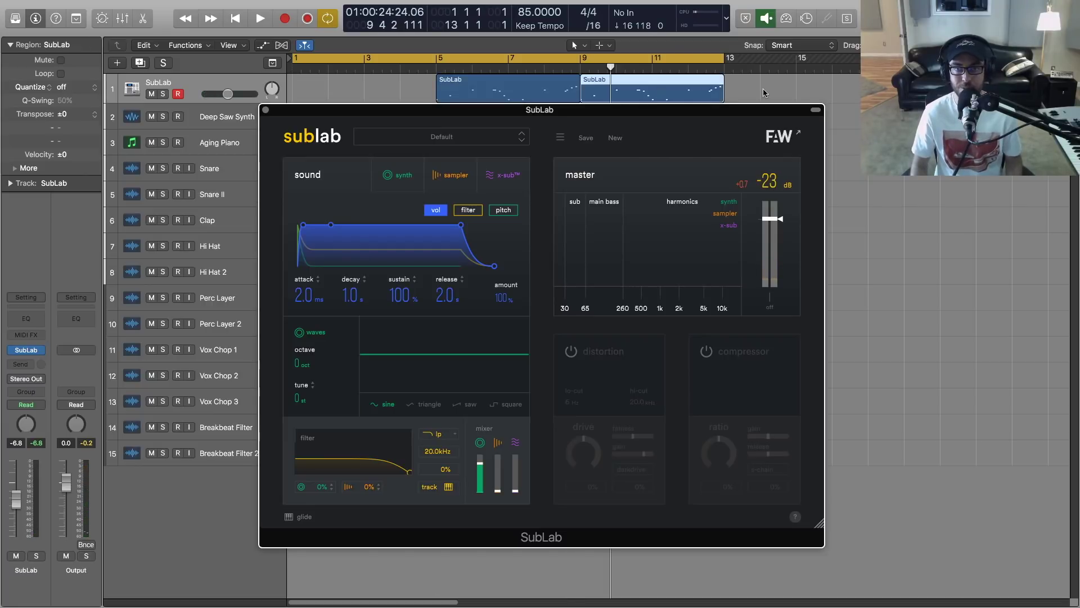
drag(763, 93, 501, 88)
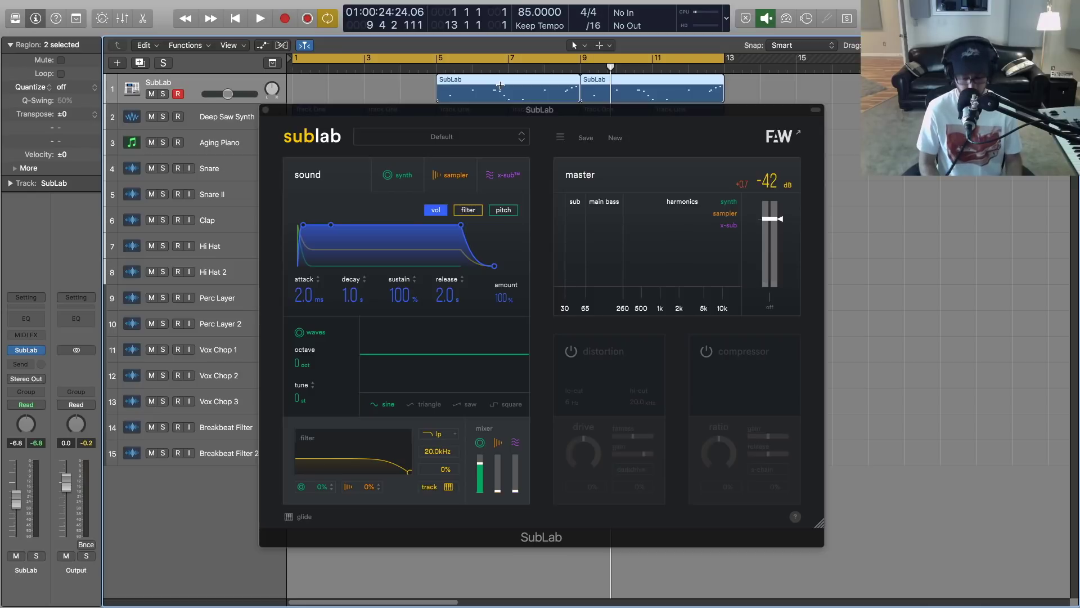
click(511, 109)
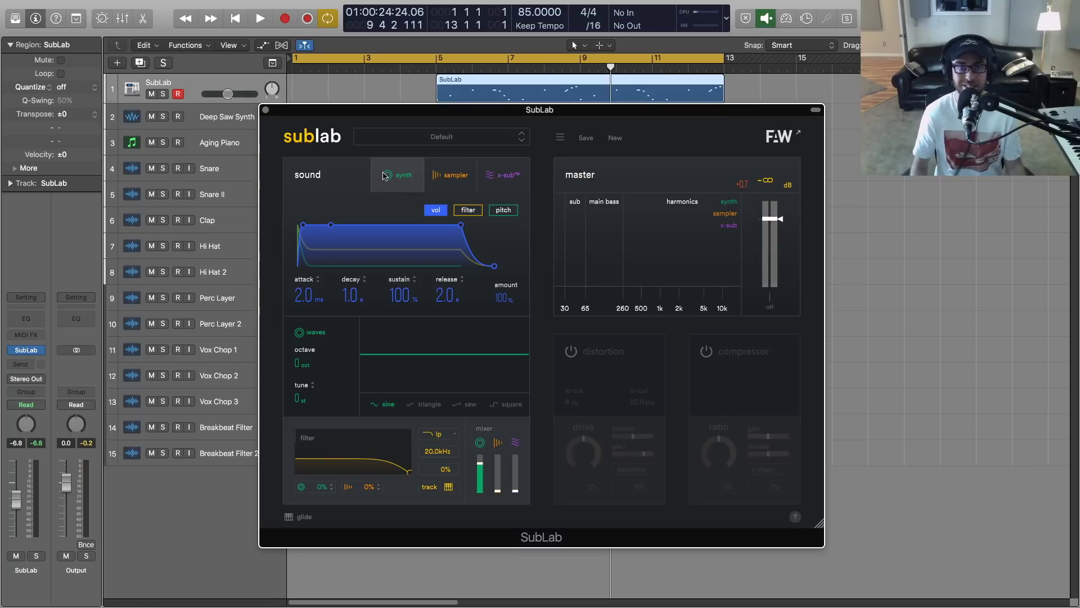
Step: Look at the empty sampler section and the harmonics control in the x-sub section
click(445, 177)
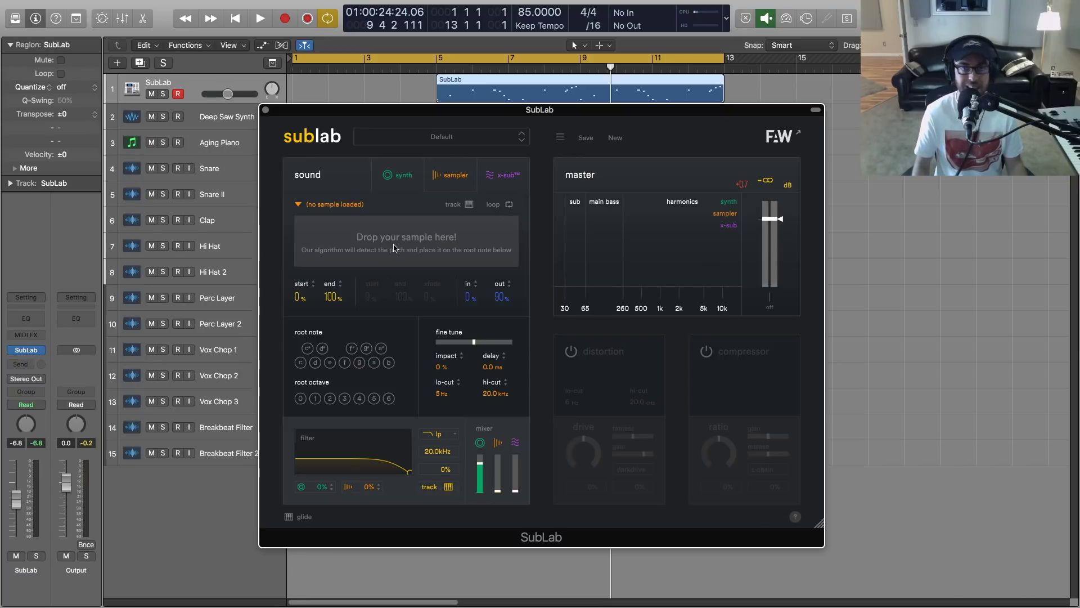
click(495, 176)
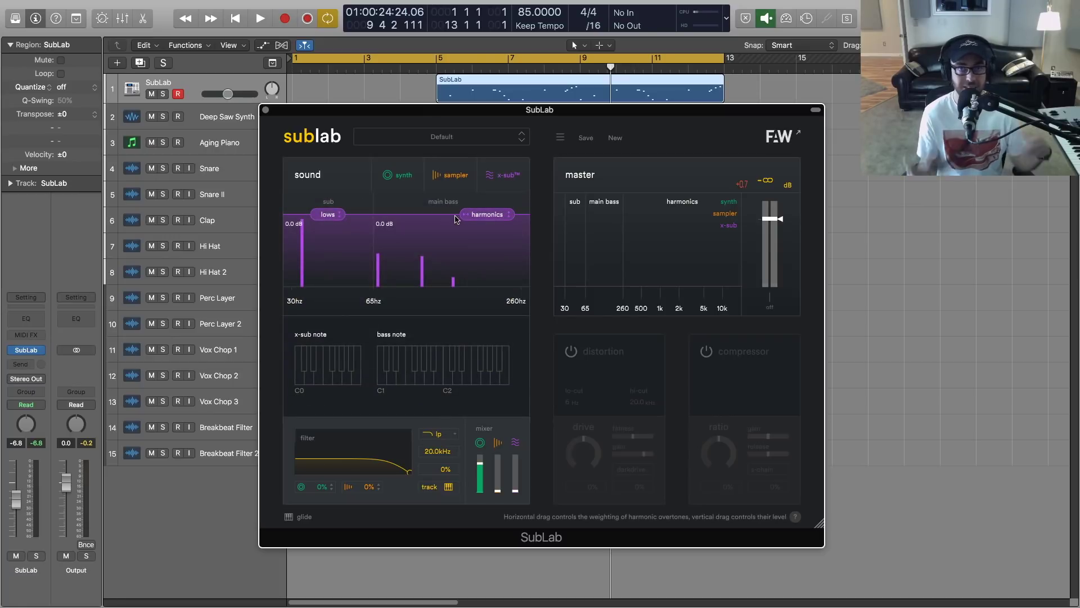
mouse_move(486, 214)
mouse_down()
mouse_move(413, 251)
mouse_move(444, 213)
mouse_move(492, 212)
mouse_move(434, 214)
mouse_move(415, 237)
mouse_move(500, 209)
mouse_move(496, 224)
mouse_up()
Step: Load the factory sample SD_SUBLAB_KT5 into SubLab's sampler
click(450, 175)
click(330, 203)
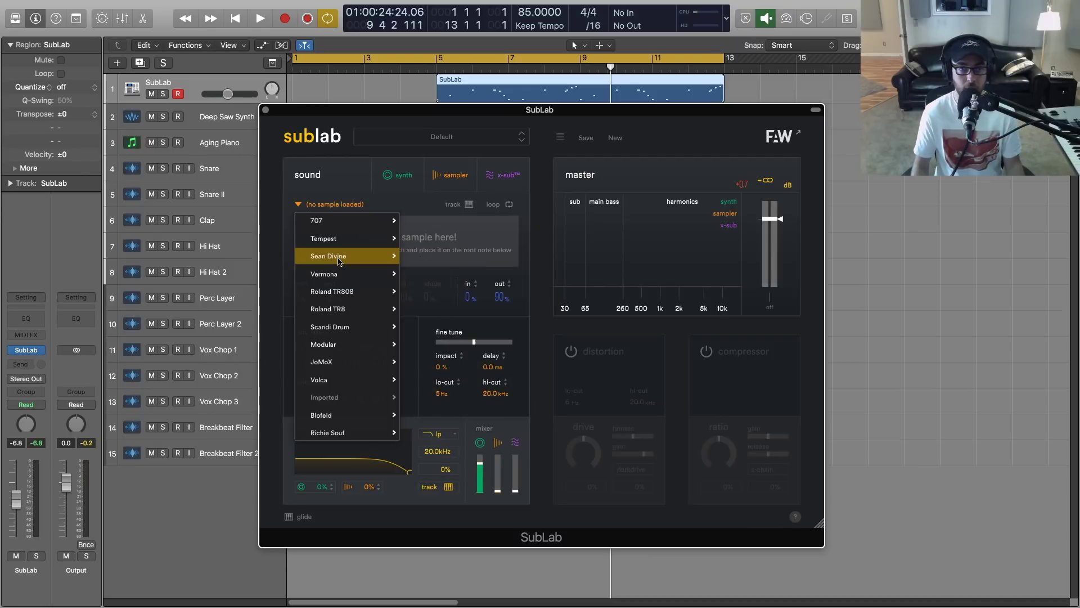
mouse_move(339, 258)
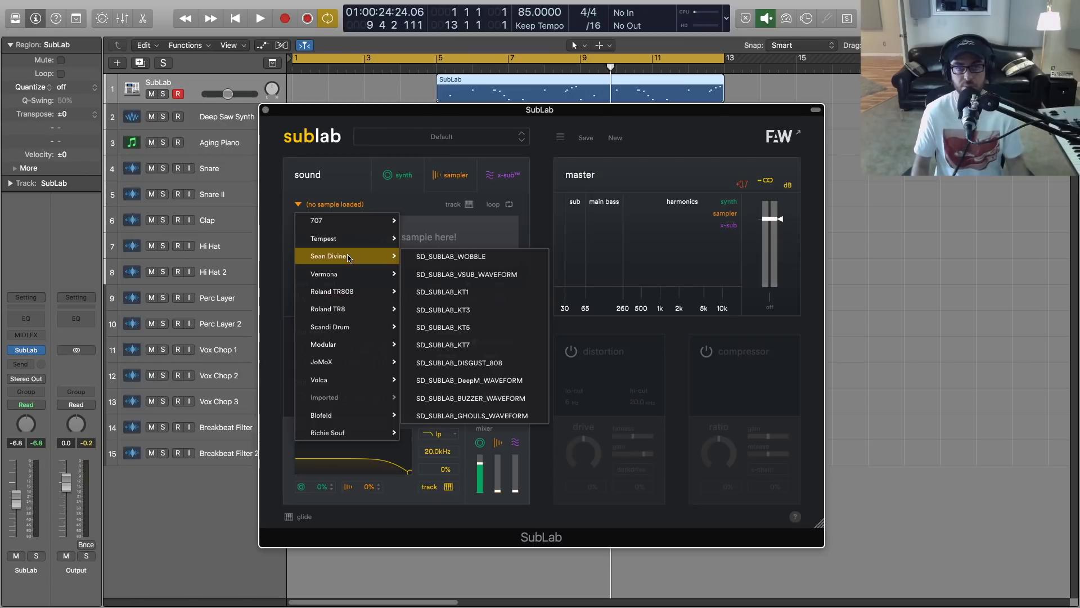
click(469, 329)
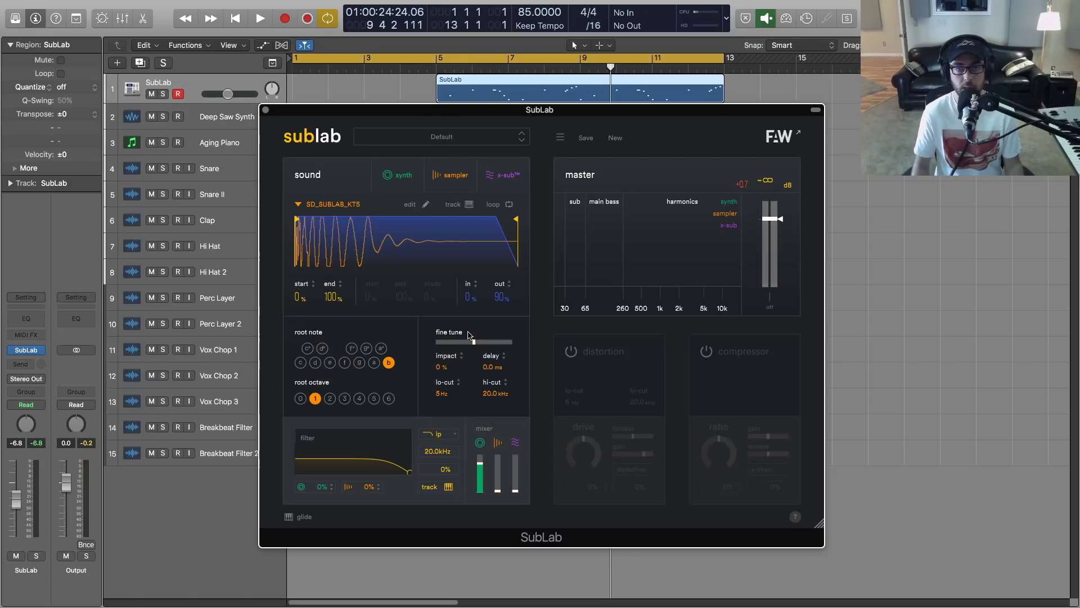
Step: Set the cycle range to the joined SubLab region and solo the SubLab track
click(734, 87)
key(u)
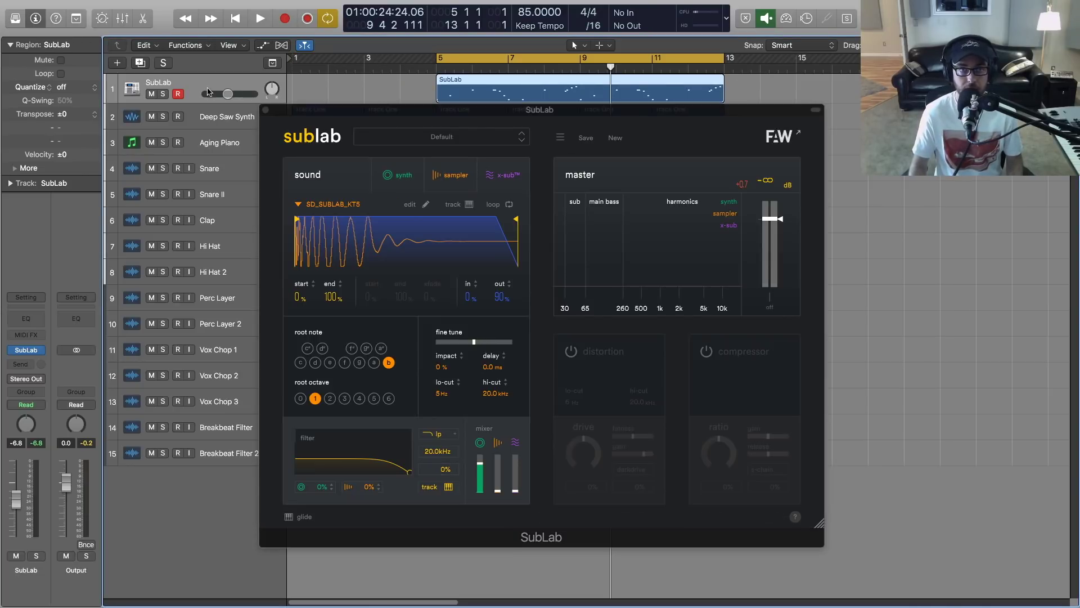
click(164, 94)
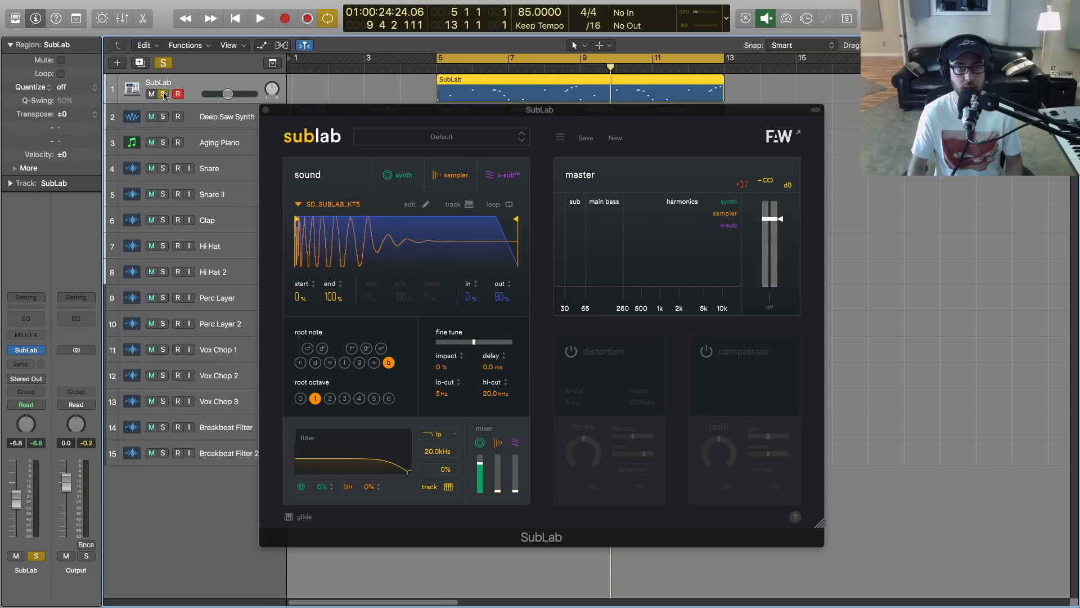
key(space)
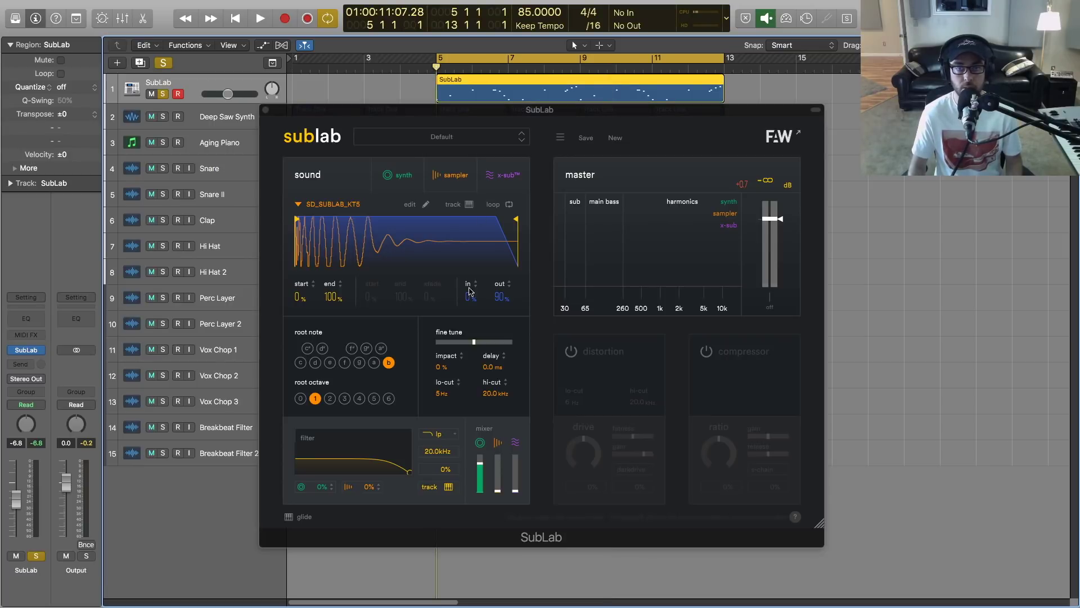
Step: During playback, raise the sampler level in SubLab's mixer and lower the synth oscillator level to about -3.0 dB
click(498, 492)
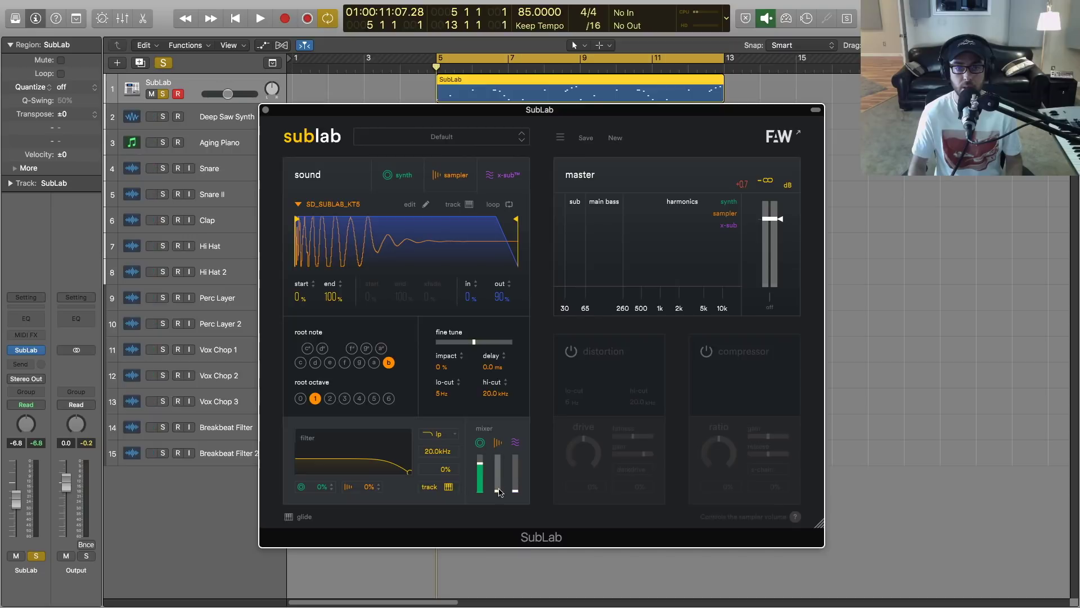
key(space)
drag(499, 493, 498, 465)
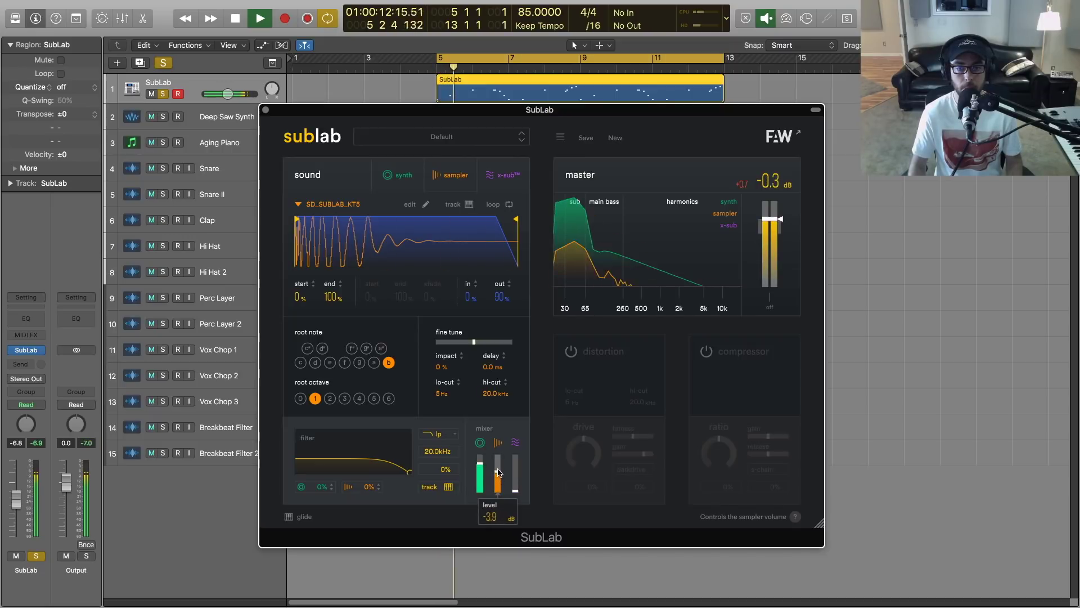
drag(479, 464, 480, 477)
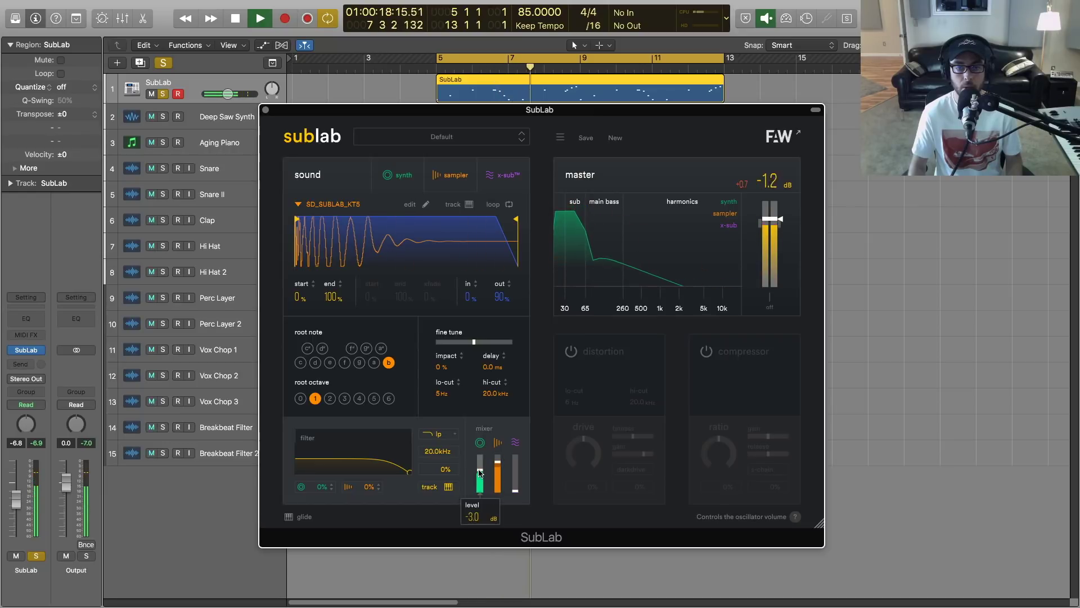
Step: Lengthen the synth's volume envelope to a decay of 2.9 s and a release of 4.5 s
click(399, 175)
drag(448, 280, 448, 278)
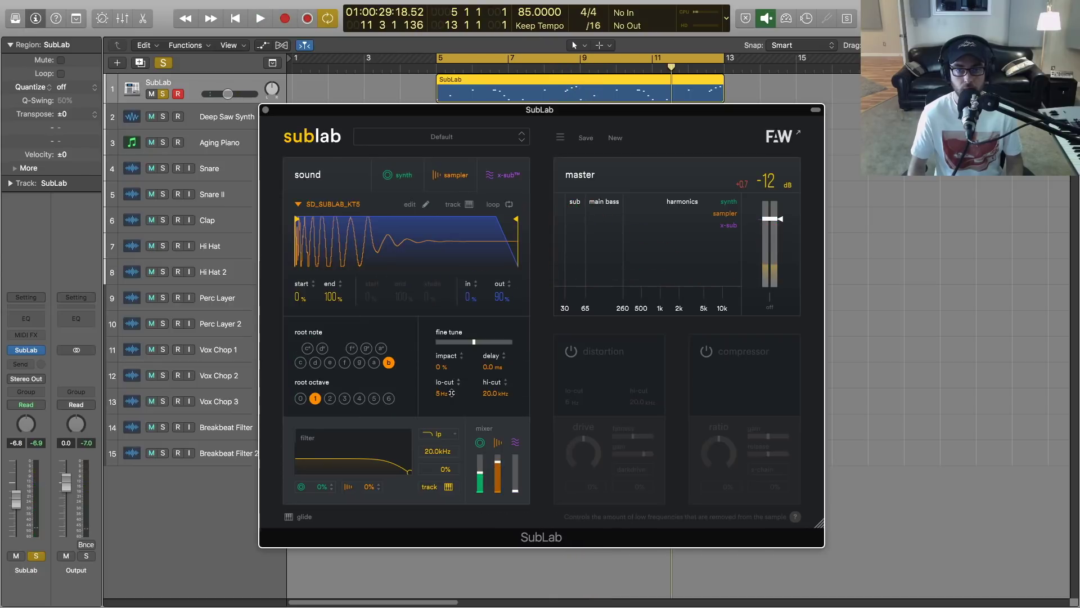
Step: Filter the sampler with a 120 Hz low cut and a 779 Hz high cut, and fine-tune its mixer level during playback
drag(444, 382, 445, 374)
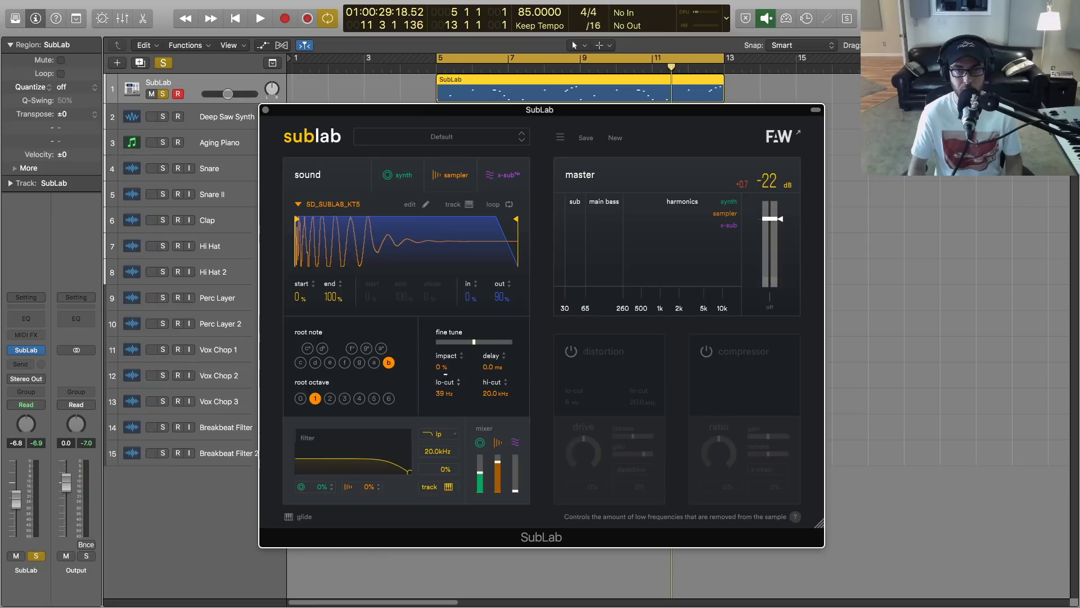
drag(446, 366, 447, 369)
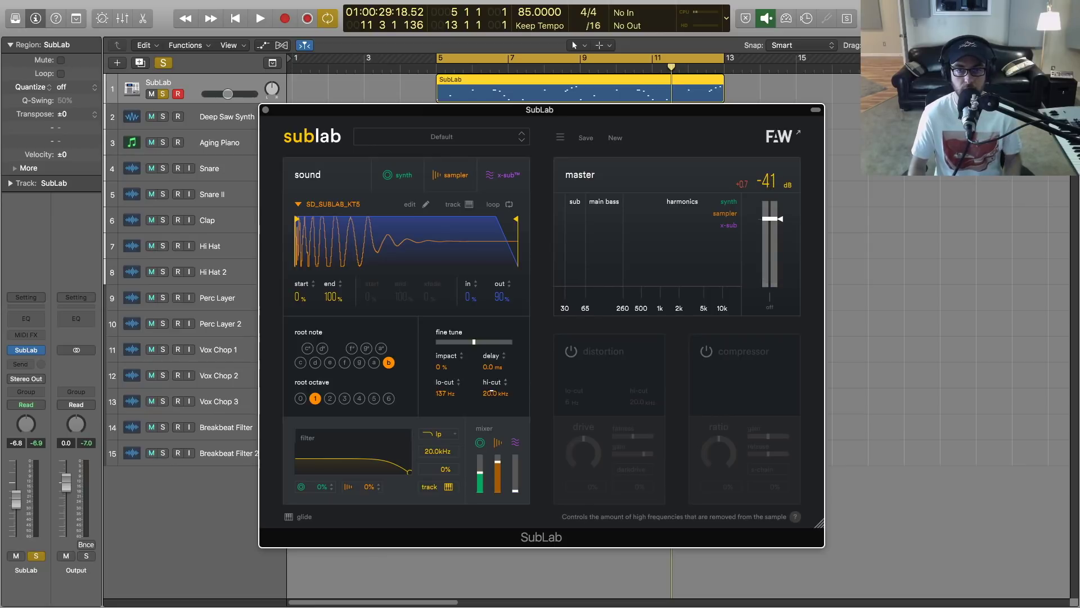
drag(490, 412, 490, 428)
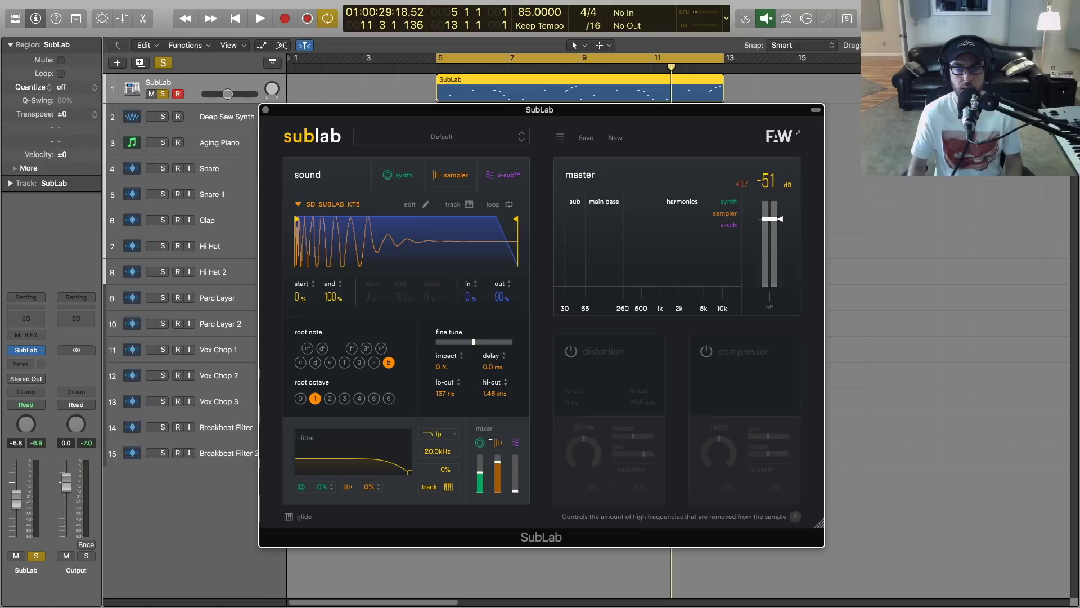
key(space)
mouse_move(494, 393)
mouse_down()
mouse_move(449, 399)
mouse_move(485, 392)
mouse_move(485, 402)
mouse_up()
drag(497, 462, 499, 463)
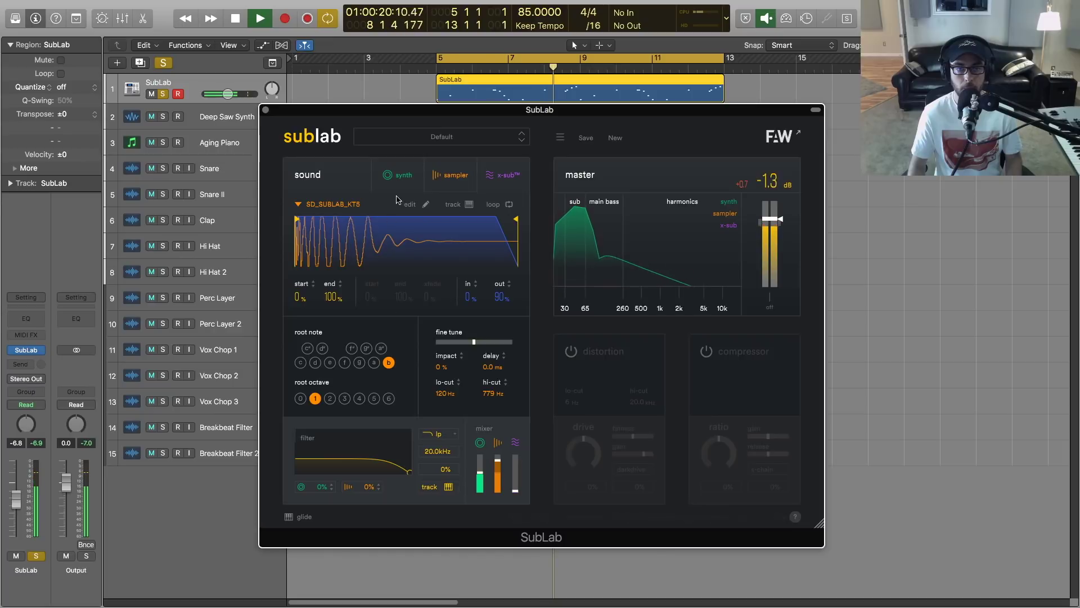
Step: Set the attack of the synth's volume envelope to 6.1 ms and stop playback
click(402, 176)
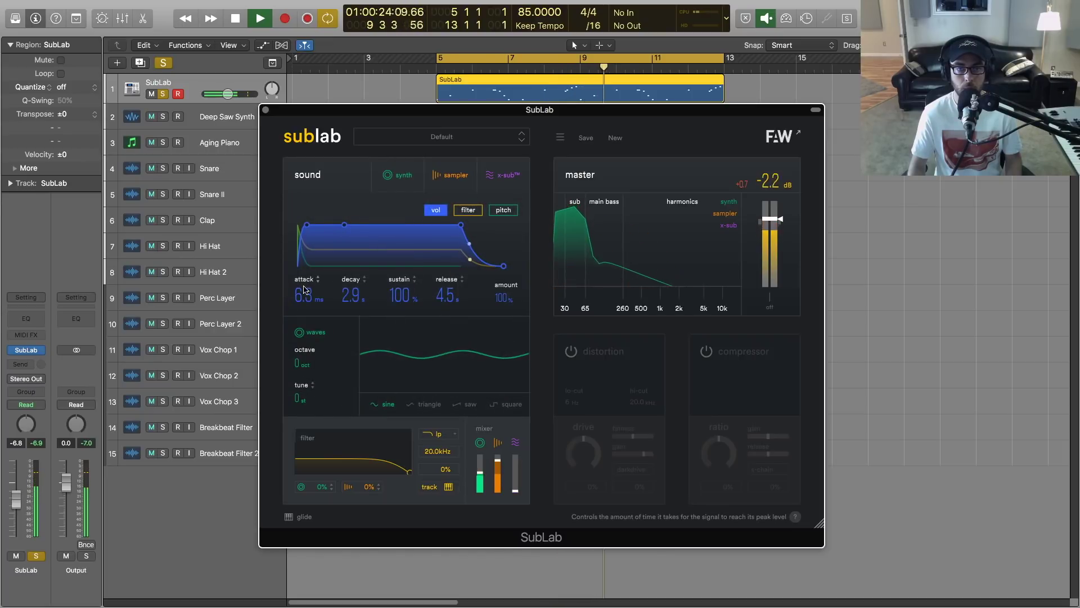
drag(305, 287, 311, 293)
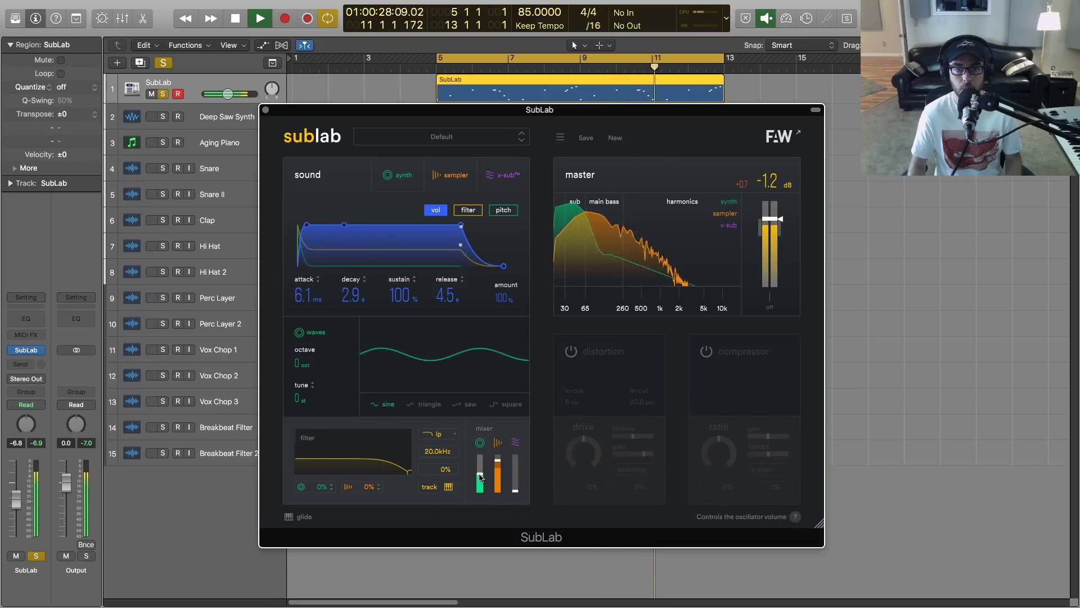
key(space)
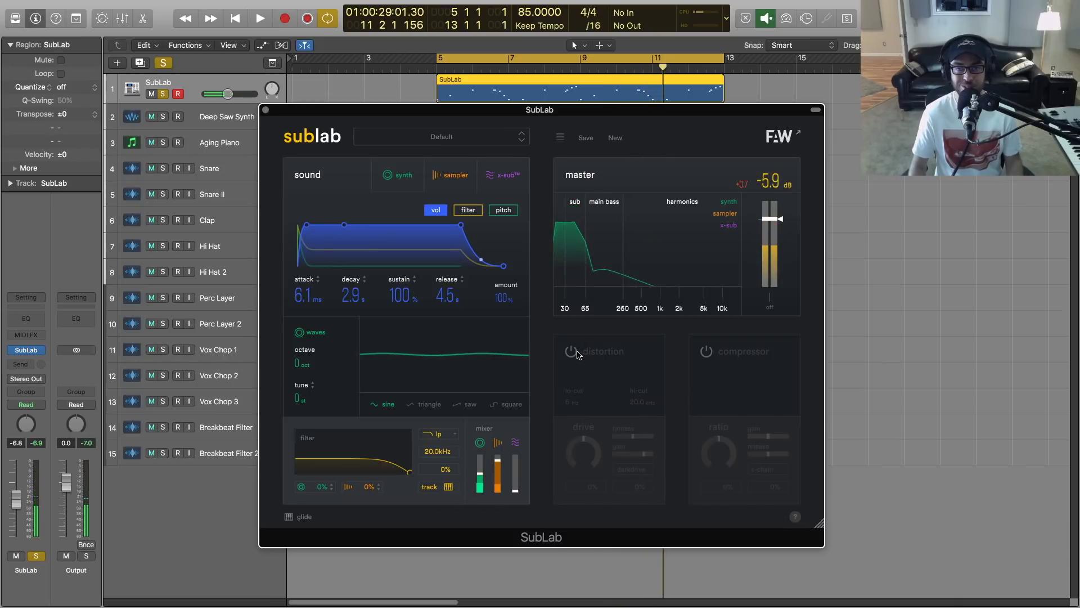
Step: Turn on the distortion with the darkdrive type, minimum fatness, full drive and 100% of the oscillator signal
click(577, 354)
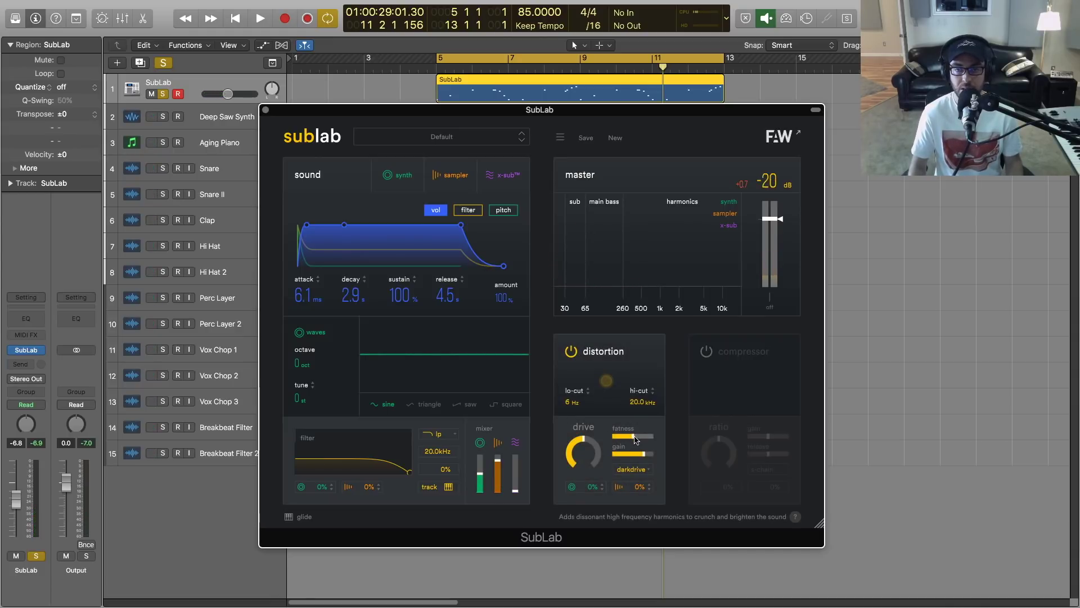
click(630, 469)
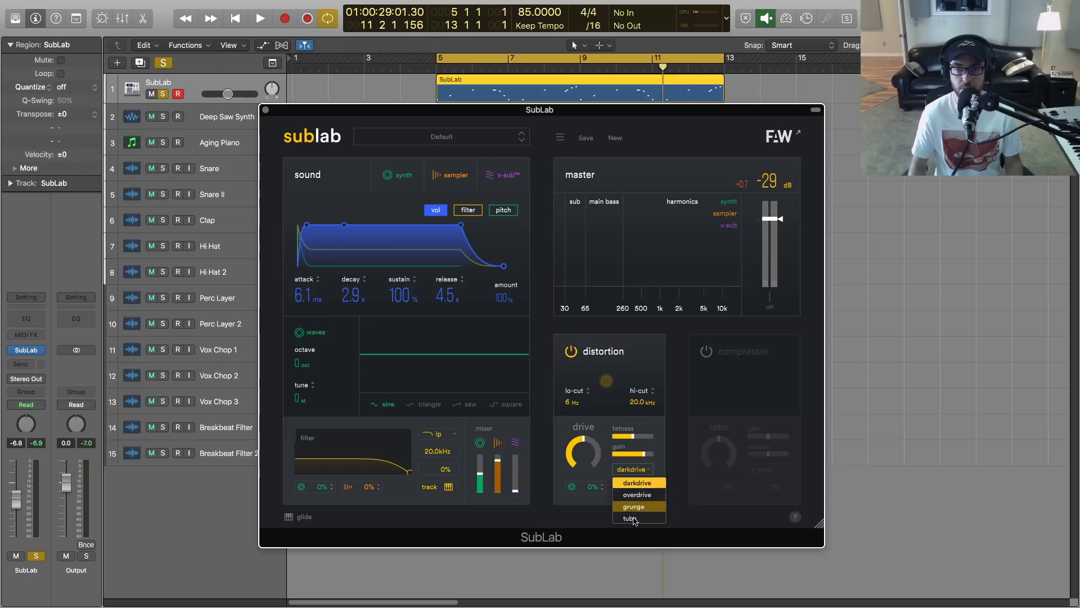
click(636, 483)
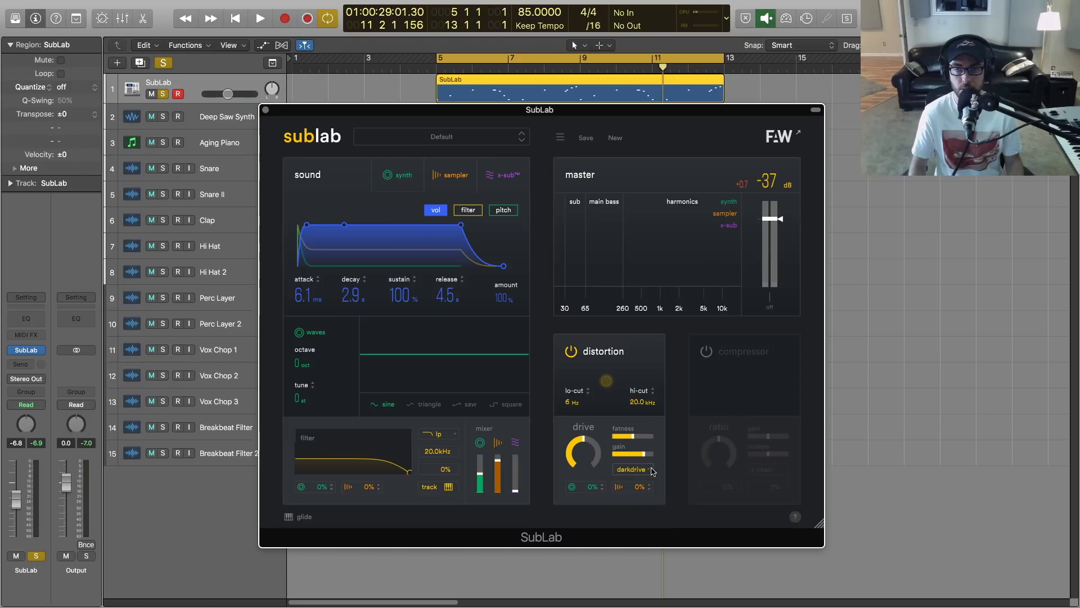
click(633, 439)
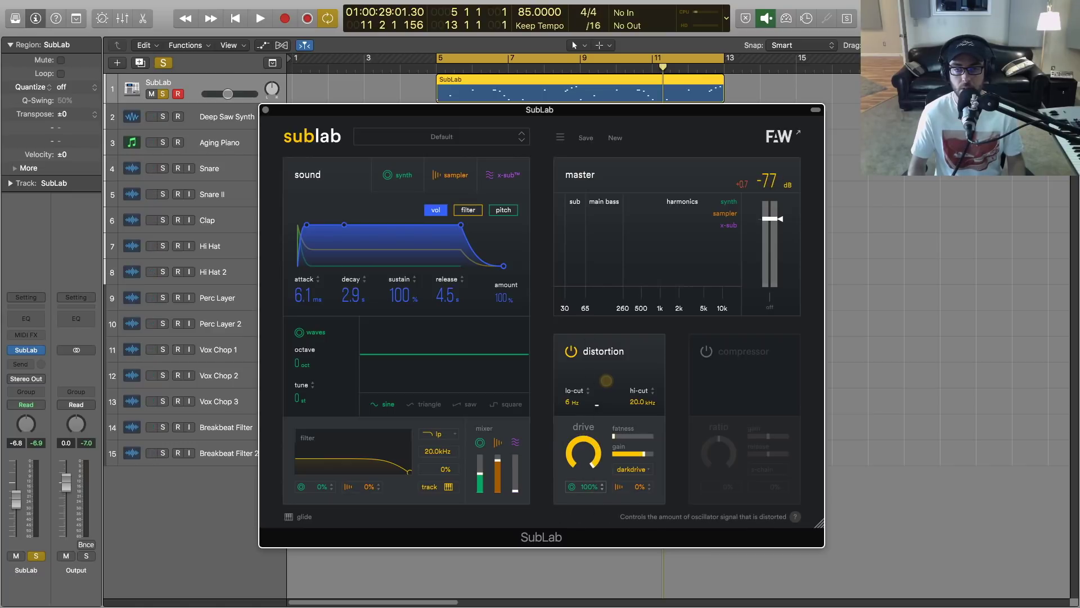
Step: Lower the synth oscillator's mixer level and unsolo the SubLab track to balance it against the full beat during playback
drag(480, 477, 481, 482)
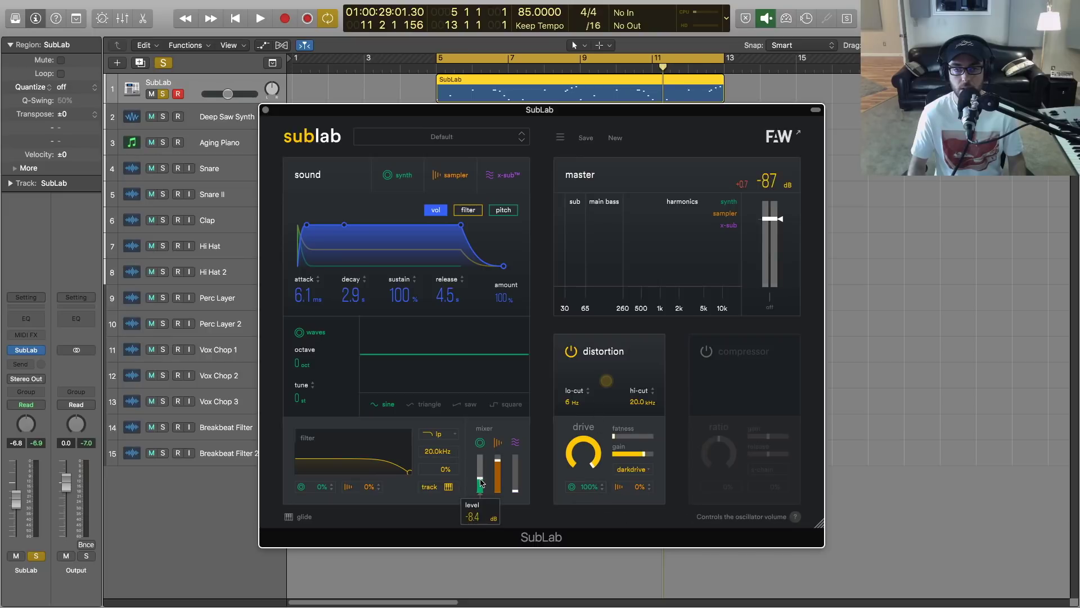
key(space)
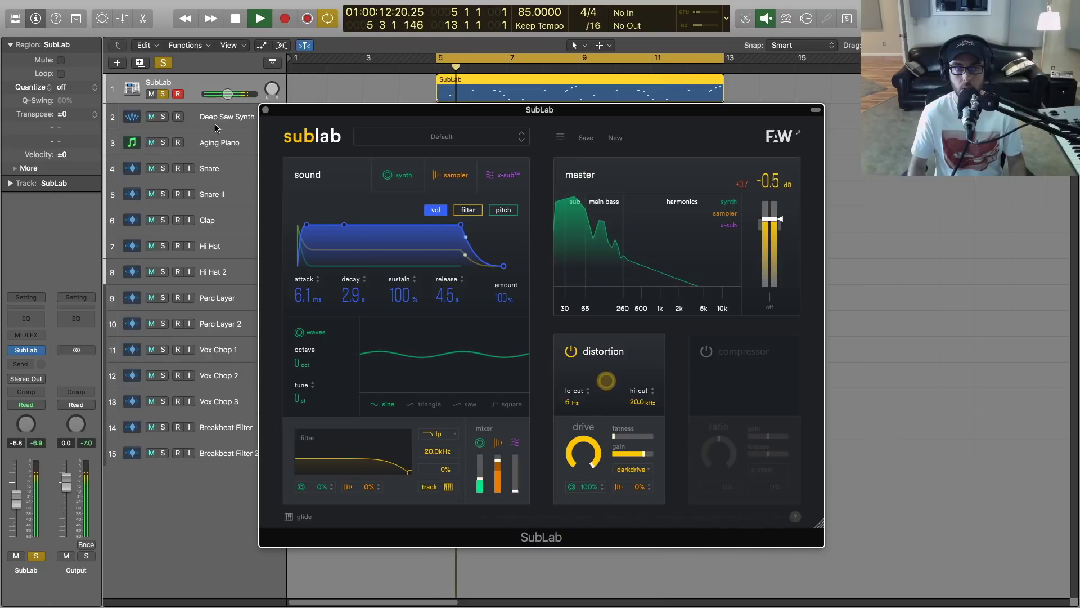
click(163, 94)
drag(484, 483, 482, 479)
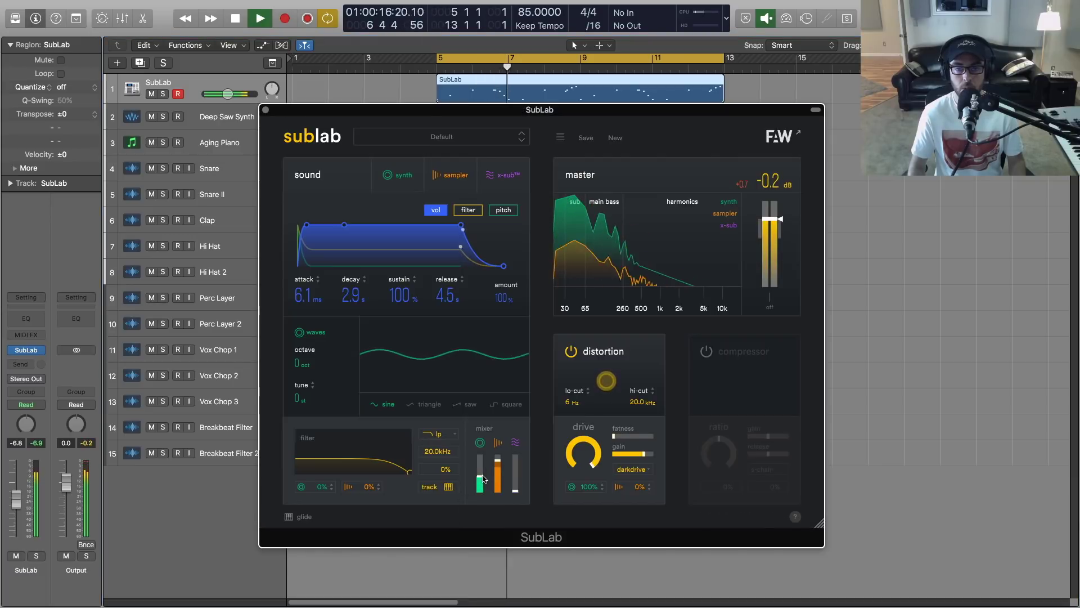
Step: Set the distortion's high cut to 431 Hz and its sampler signal amount to 22%
drag(641, 401, 644, 468)
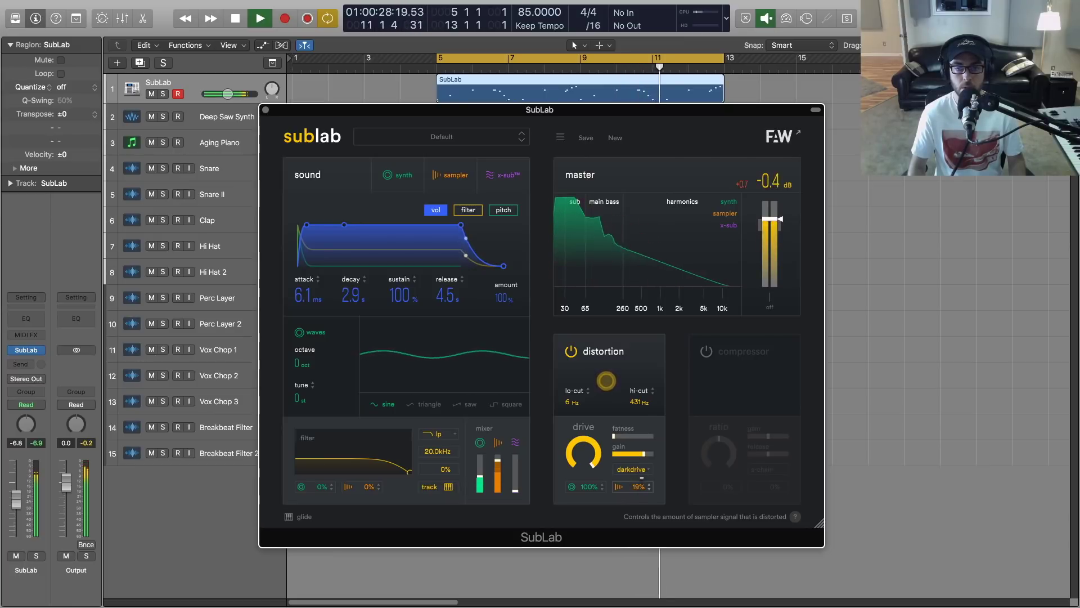
Step: Solo the SubLab track, stop playback, and set the x-sub lows to -0.7 dB and harmonics to -1.0 dB
click(512, 178)
key(s)
key(space)
drag(329, 214, 331, 219)
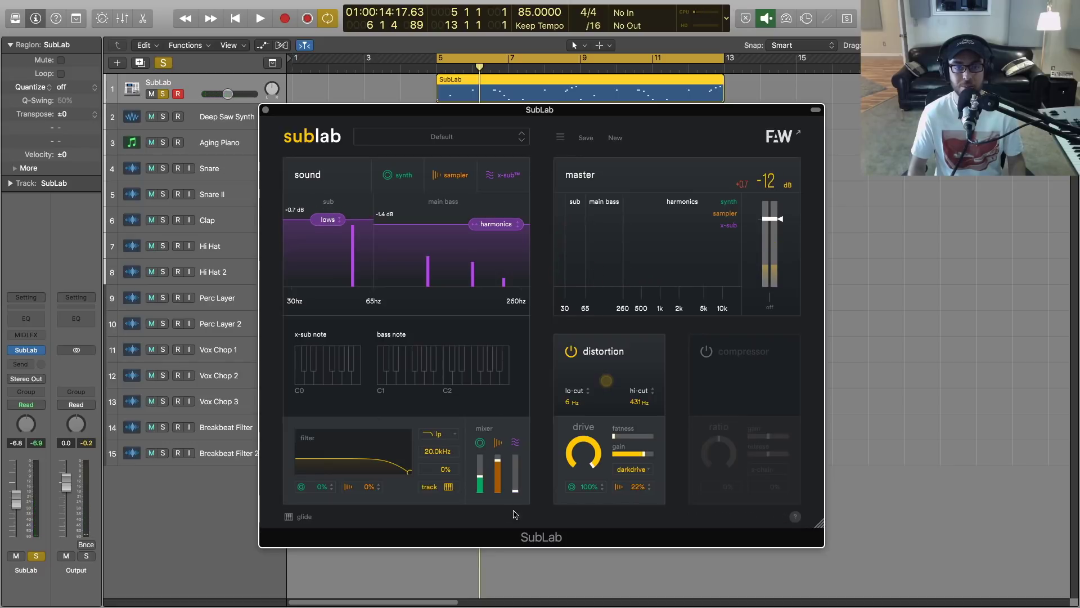
drag(495, 224, 498, 221)
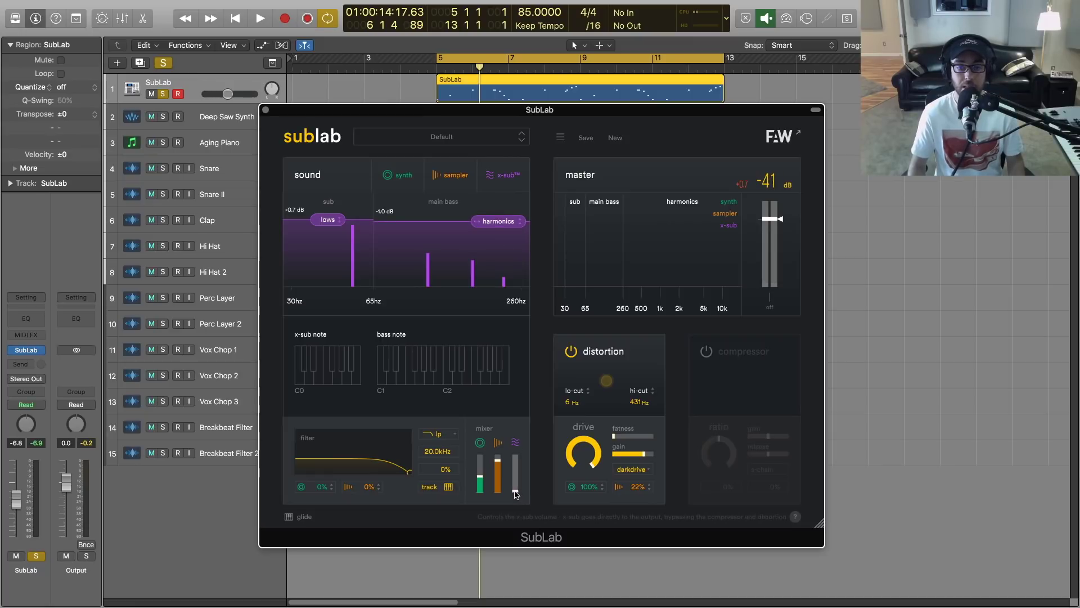
Step: Blend in the x-sub during soloed playback, with its lows at -2.0 dB and its mixer level at about -9.5 dB
drag(517, 494, 517, 481)
key(space)
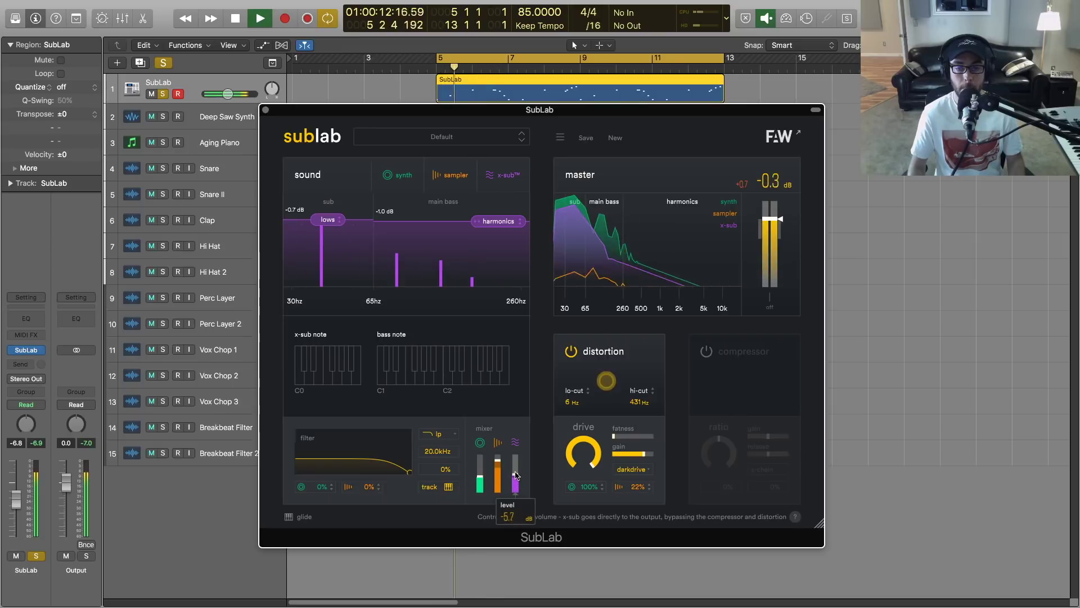
drag(516, 481, 517, 474)
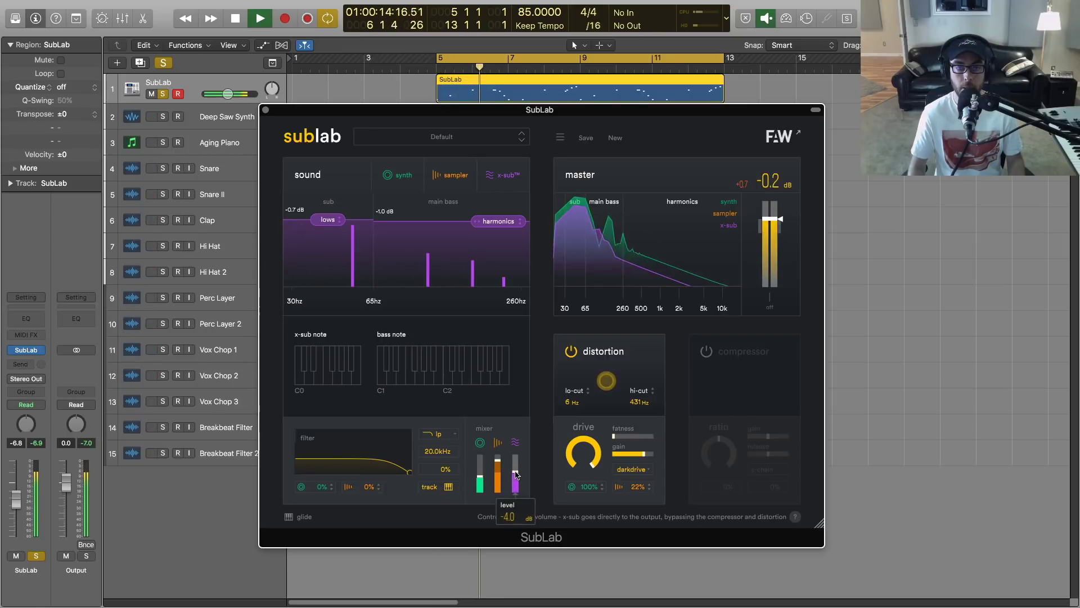
drag(328, 219, 328, 228)
drag(450, 225, 447, 225)
drag(516, 474, 517, 481)
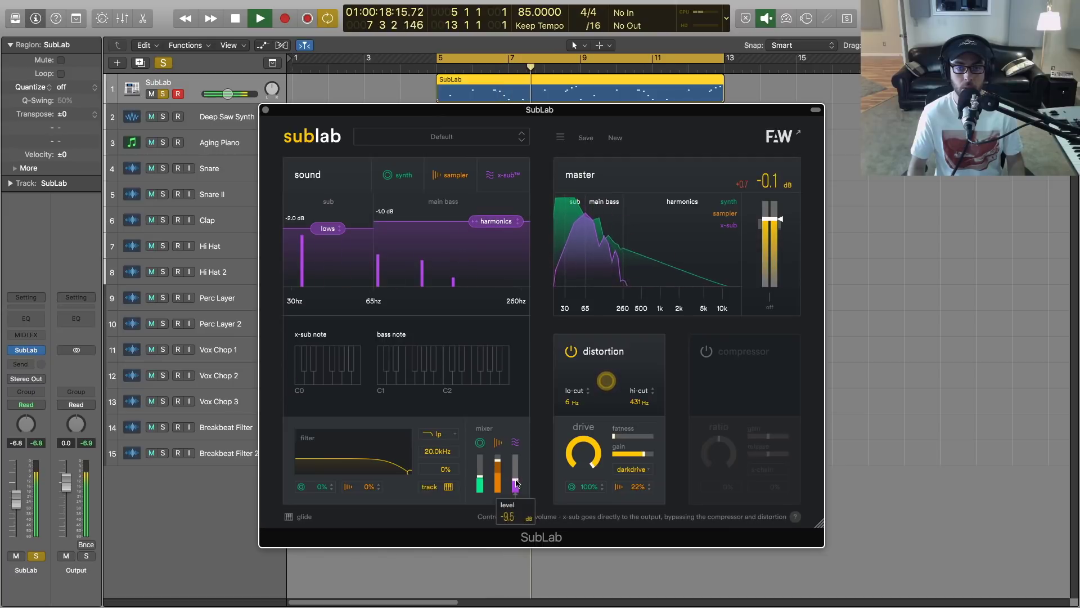
Step: Unsolo the SubLab track and balance the x-sub against the beat with a higher mixer level, lows at -2.3 dB and harmonics at 0.0 dB
click(164, 94)
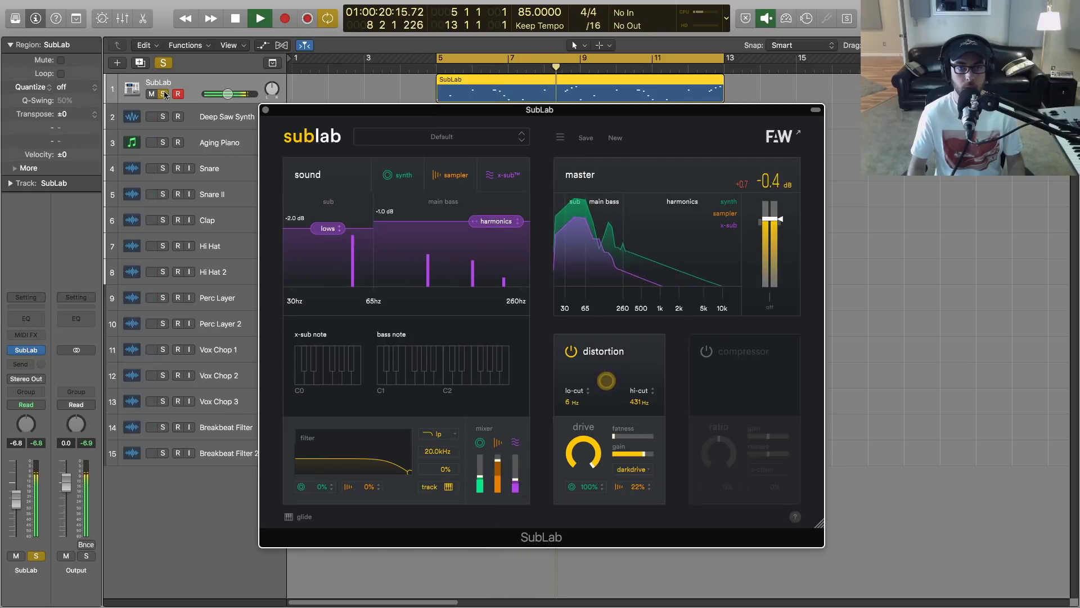
click(163, 94)
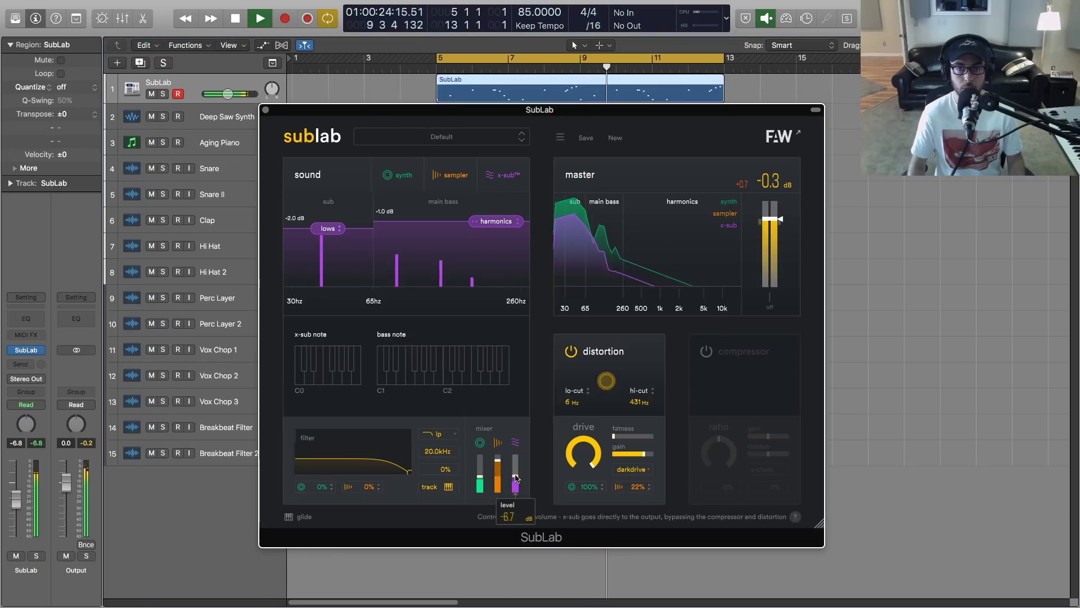
drag(335, 227, 335, 228)
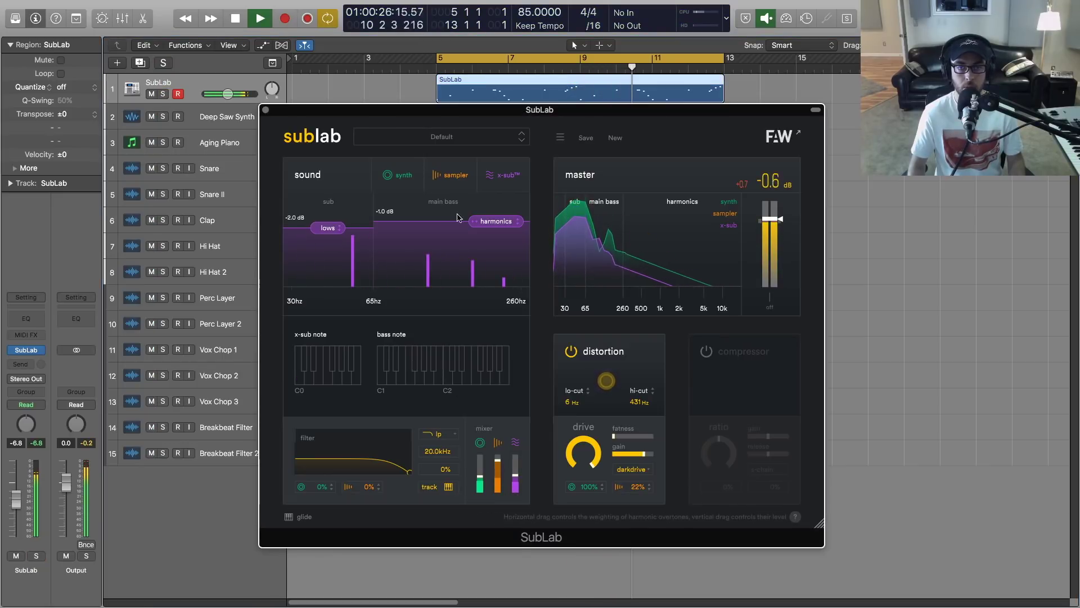
mouse_move(496, 222)
mouse_down()
mouse_move(482, 218)
mouse_move(501, 215)
mouse_up()
drag(324, 226, 324, 228)
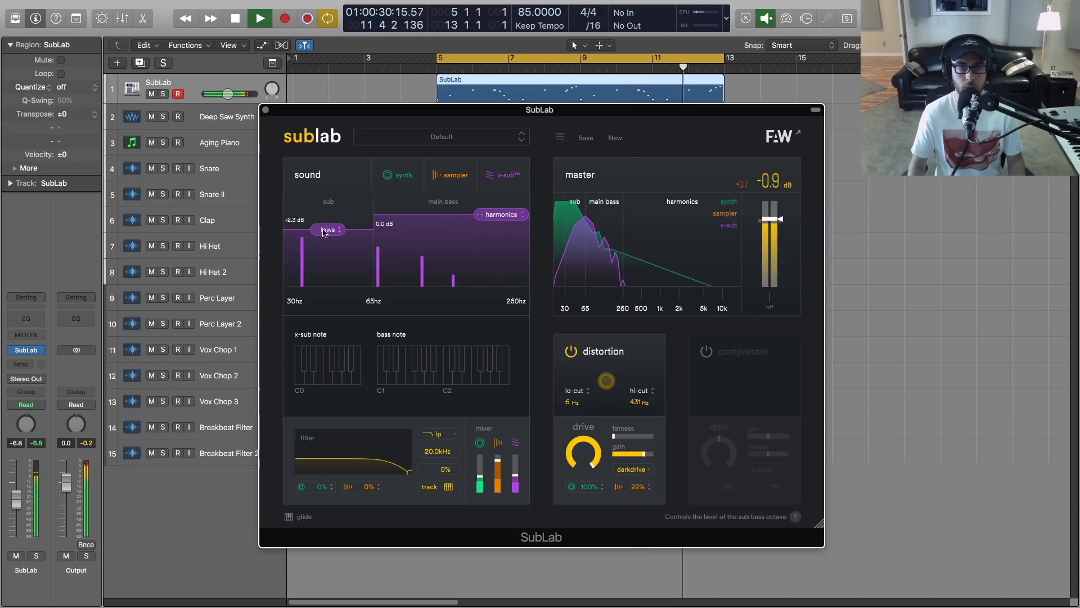
Step: Turn up the master stereo width, set the bass maximizer to -2.0 dB, and audition the result with the beat
drag(771, 296, 771, 264)
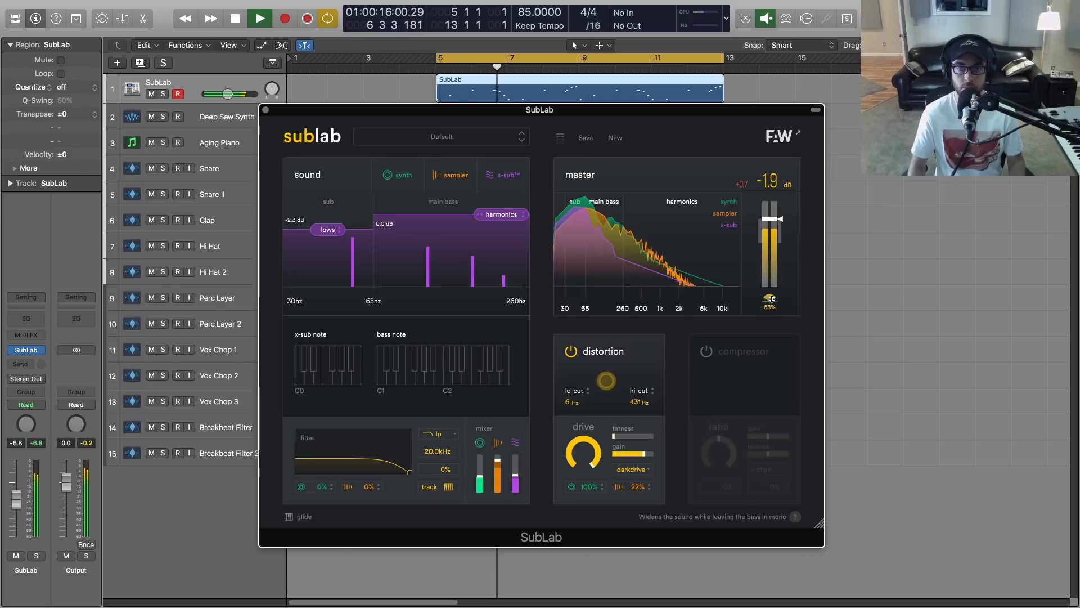
click(397, 175)
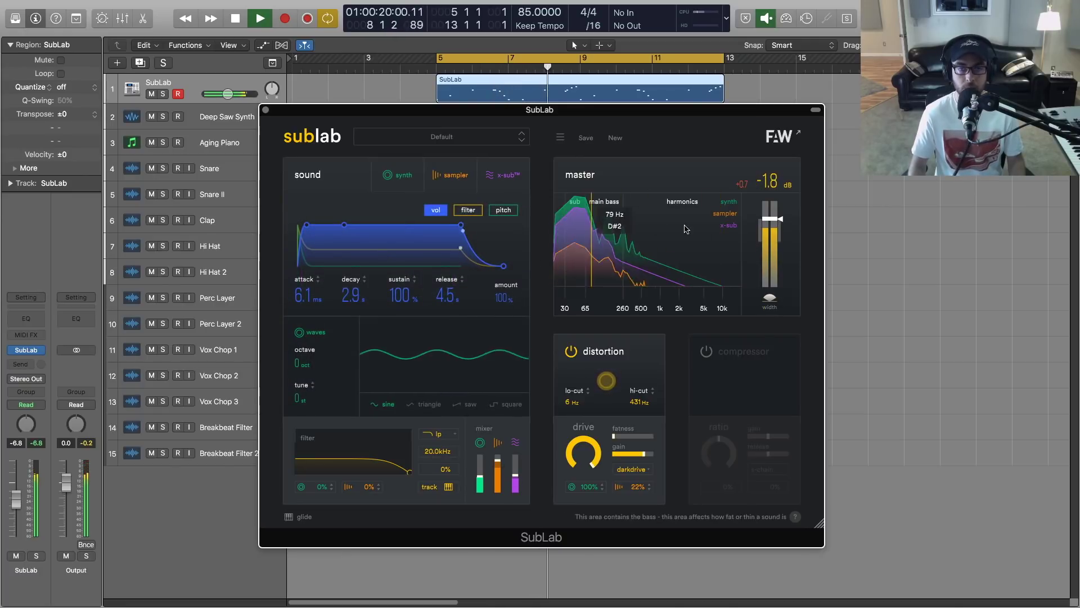
key(space)
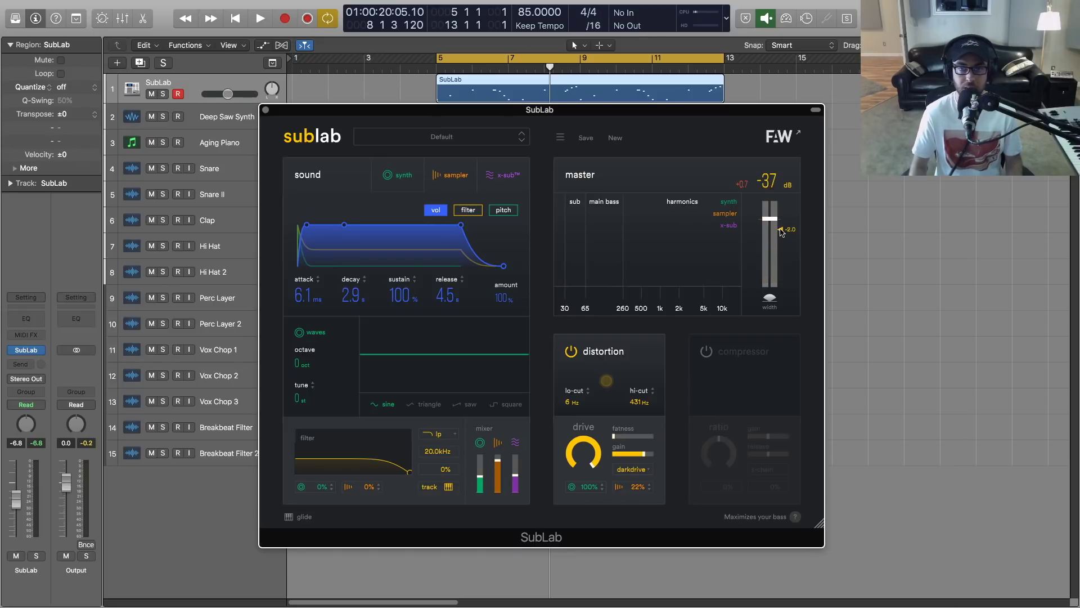
key(space)
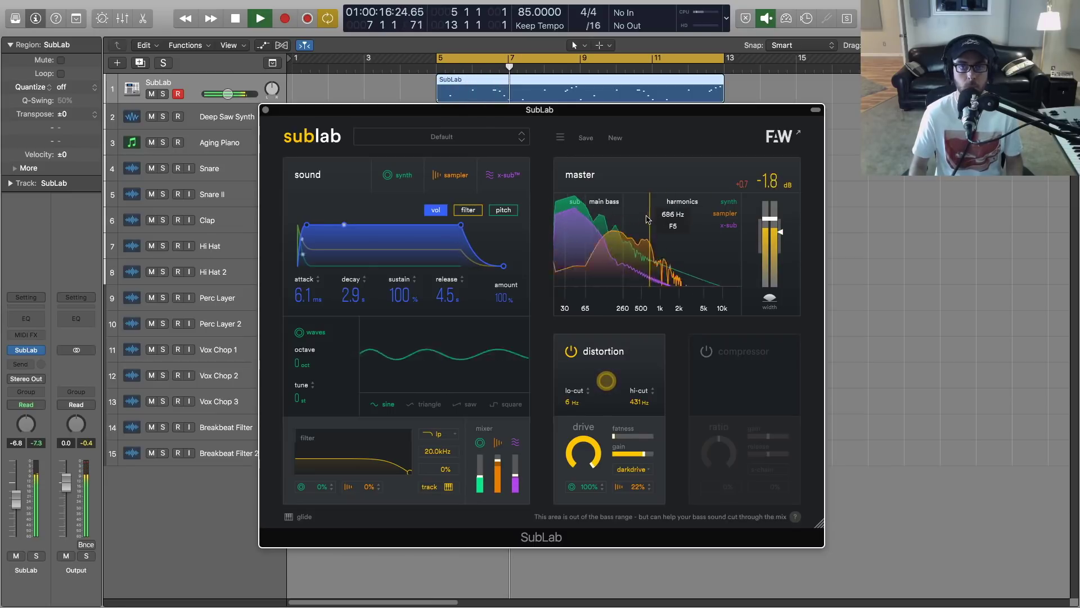
key(space)
Step: Enable legato for the glide and set its time to 1/16
click(301, 516)
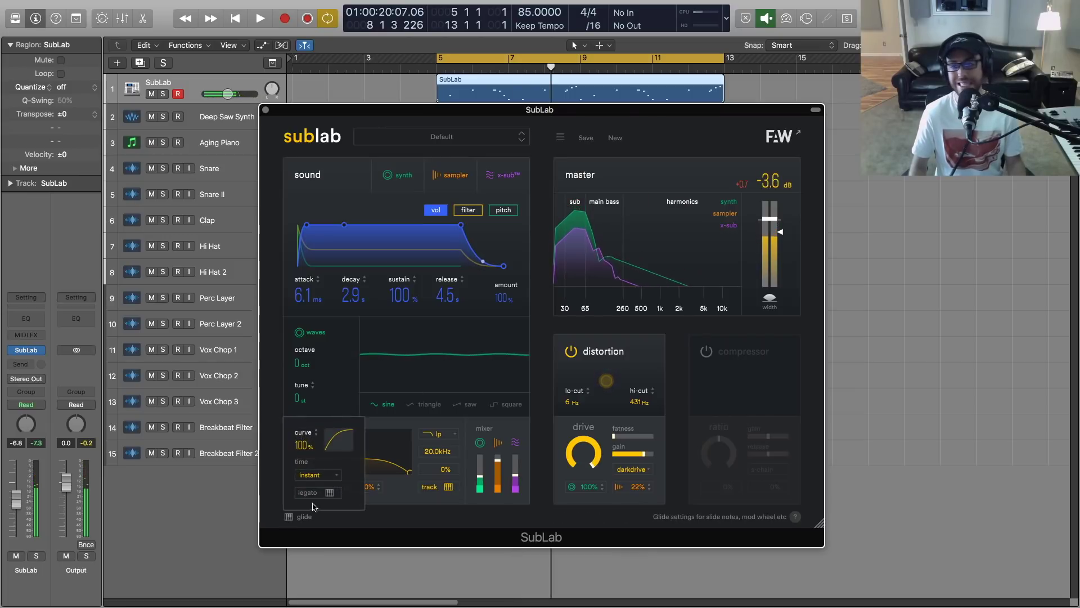
click(329, 492)
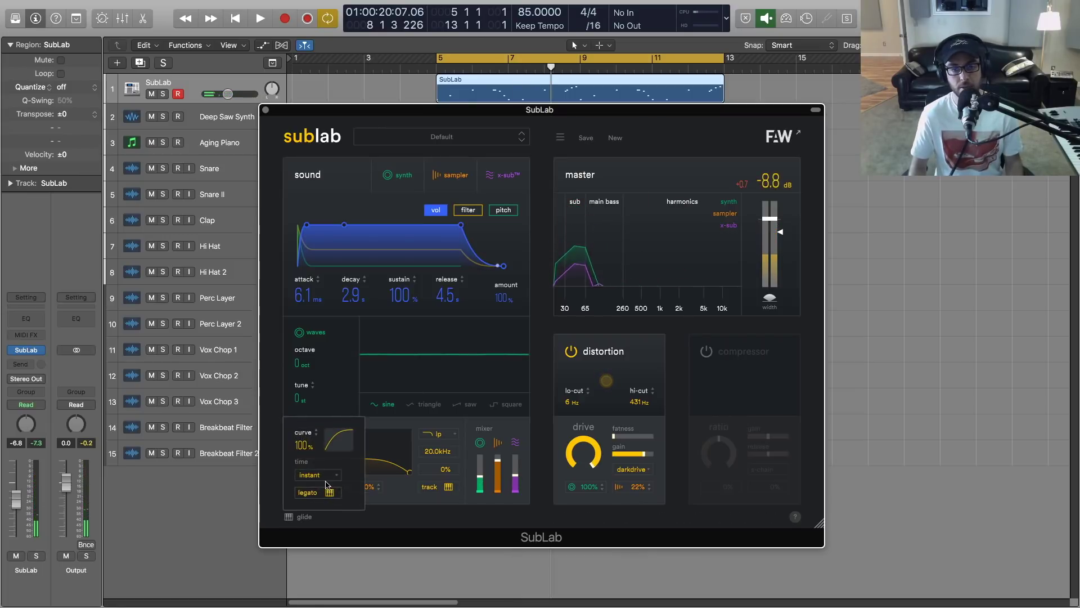
click(326, 478)
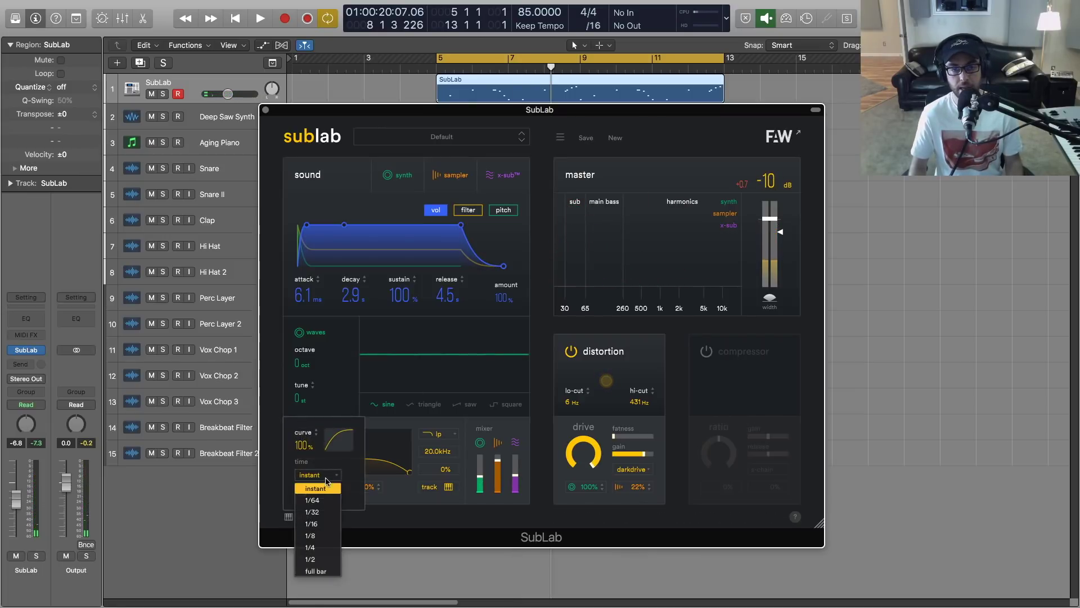
click(327, 524)
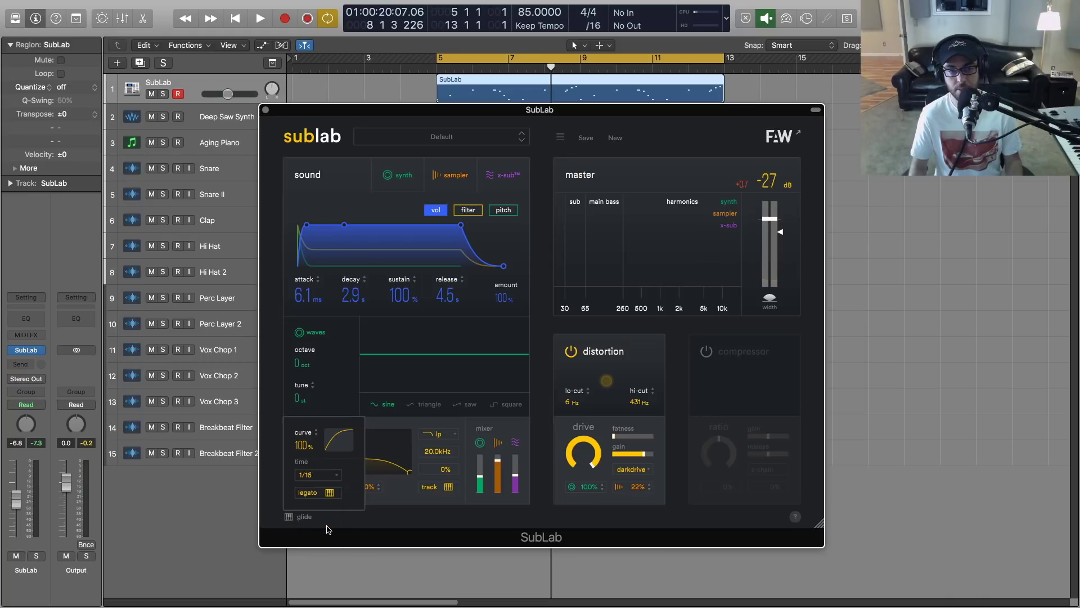
Step: In the SubLab region's piano roll, create a slide at bar 5 with a longer C0 note overlapped by a C1 note, and play it without cycling
double_click(478, 98)
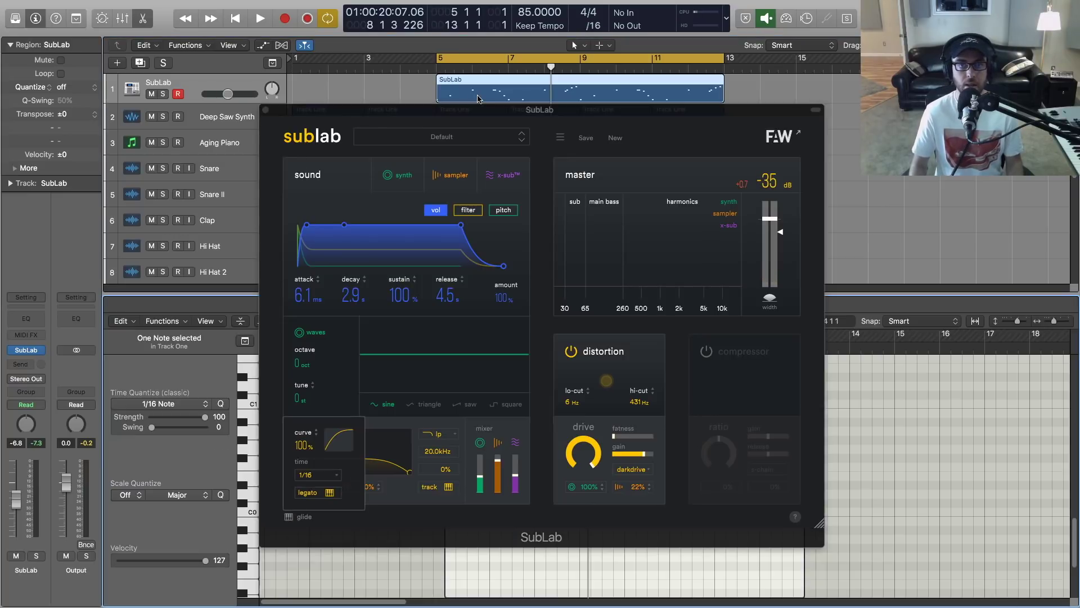
click(266, 110)
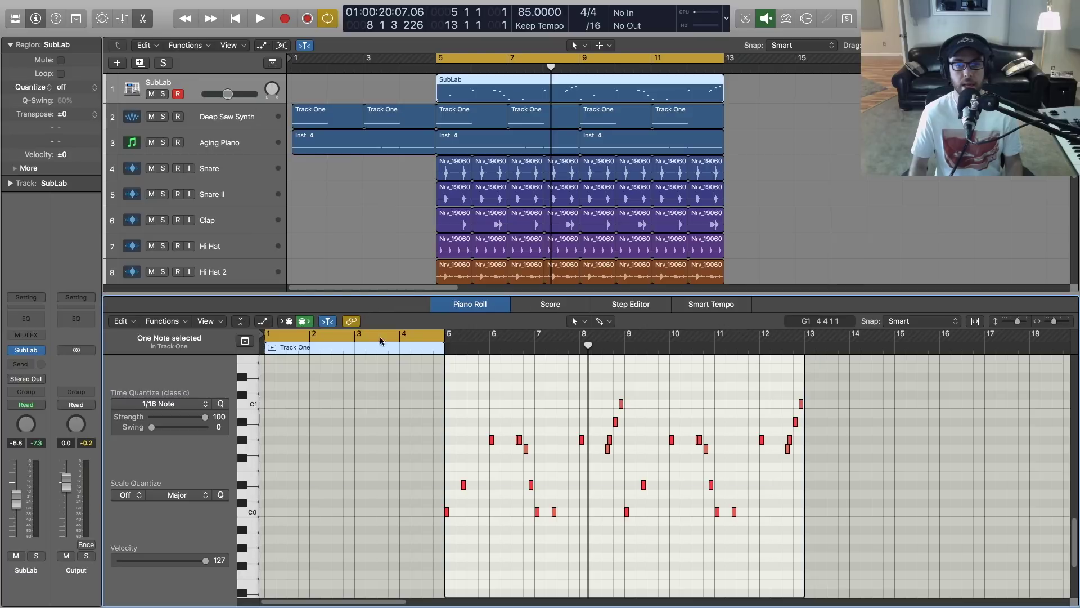
key(super+Right)
key(super+Right)
key(super+Right)
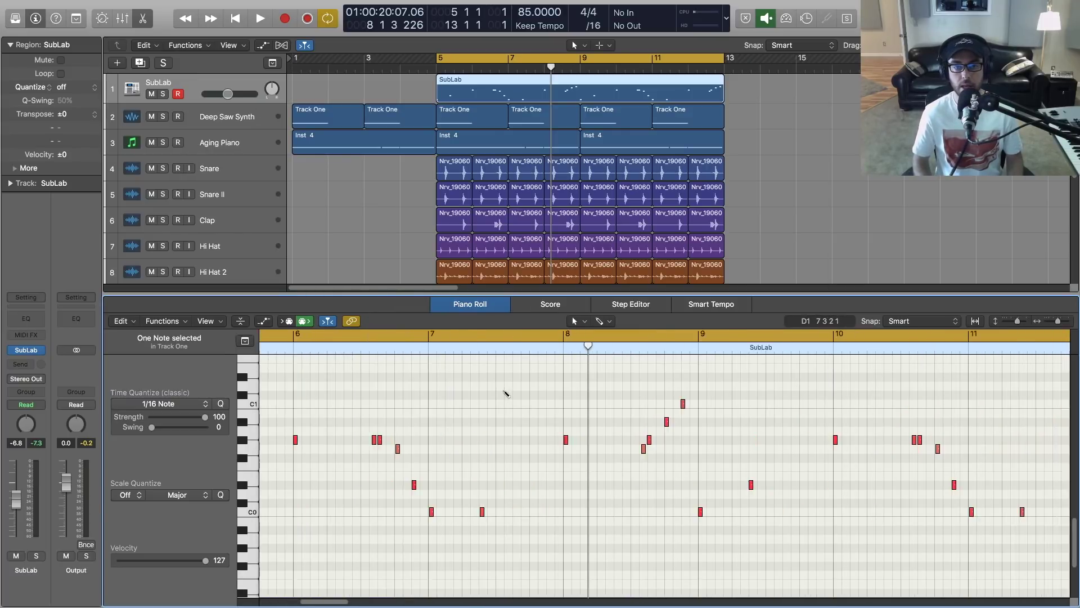
drag(339, 598, 323, 583)
key(r)
key(c)
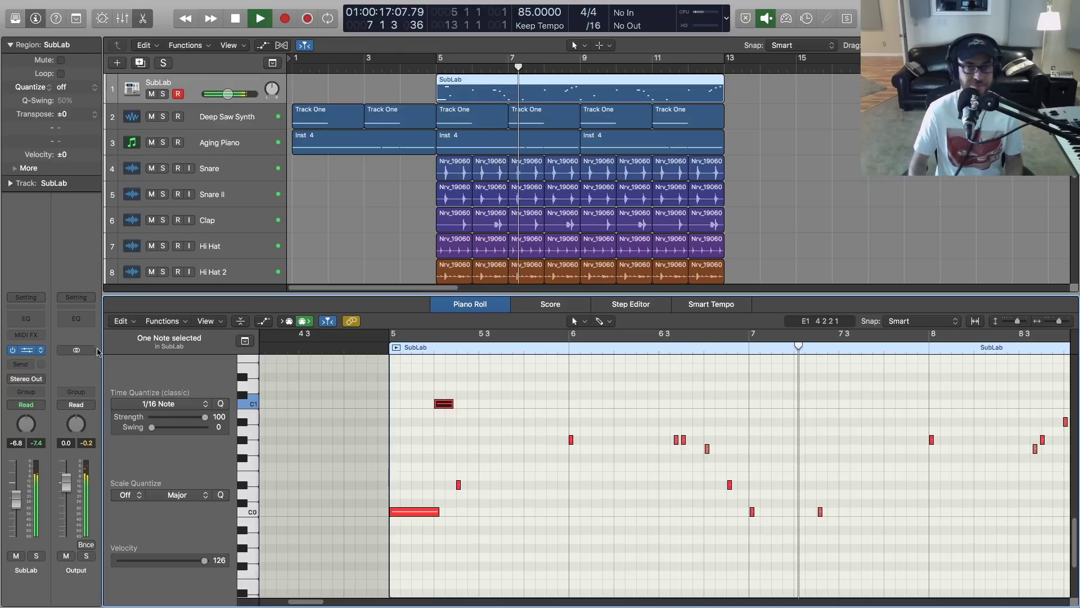
Step: Reopen SubLab, turn on its compressor with 100% of the oscillator signal, and show the sampler settings
click(26, 350)
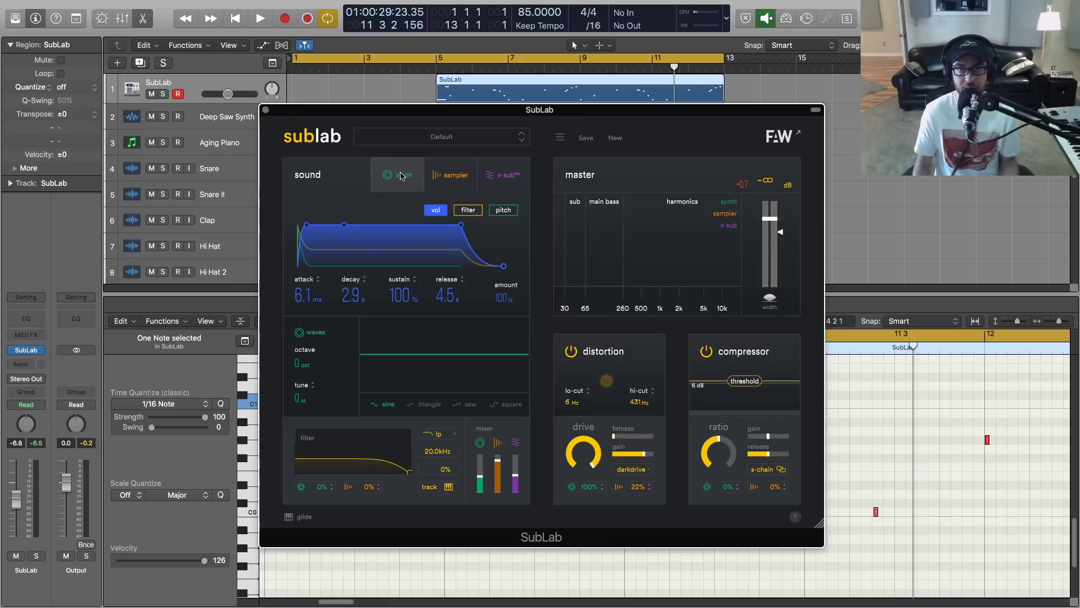
drag(736, 493, 736, 461)
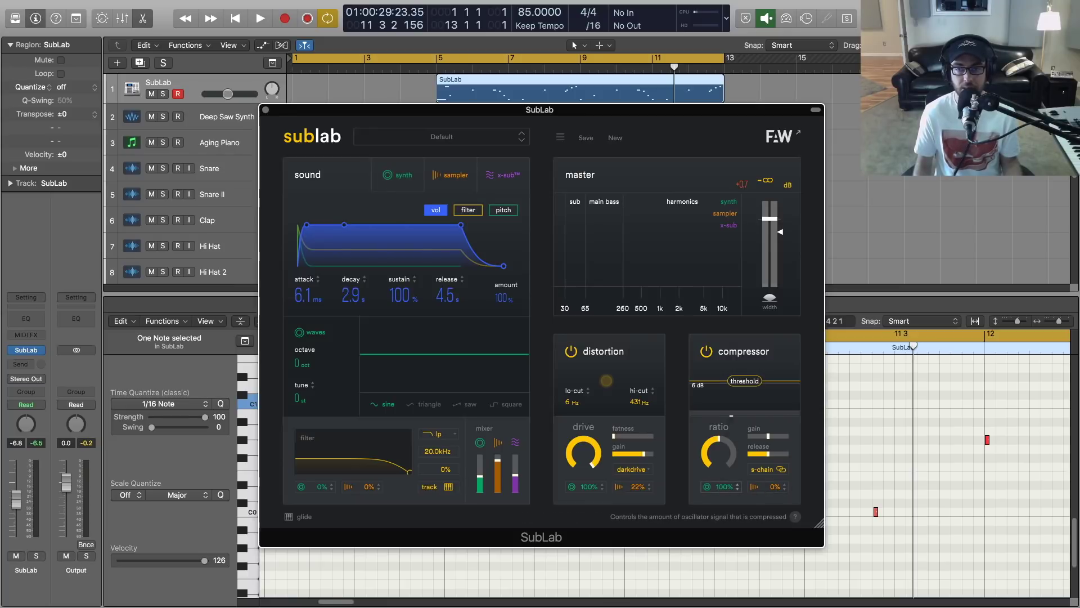
click(450, 175)
Step: Filter the presets to the Divine Bass pack, load Afterburner, and play it with the beat from bar 5
click(436, 138)
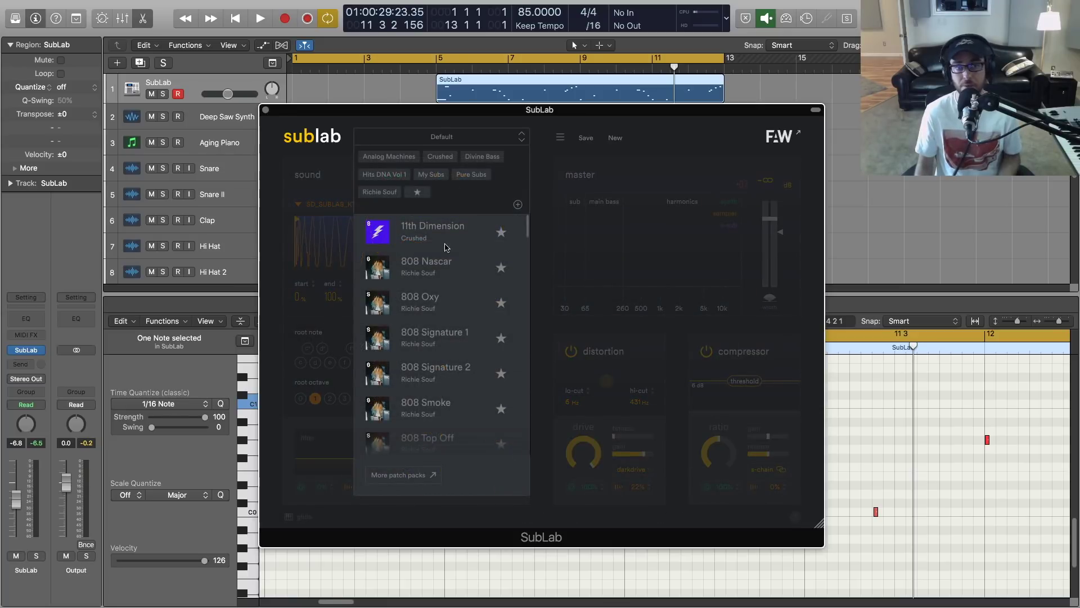
click(481, 158)
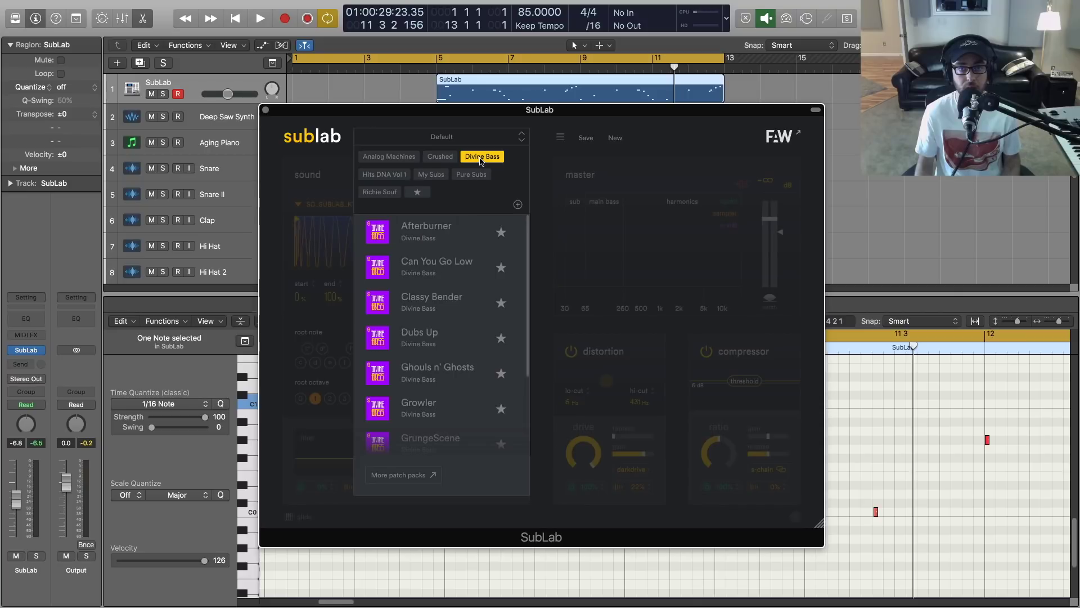
scroll(419, 276, down, 5)
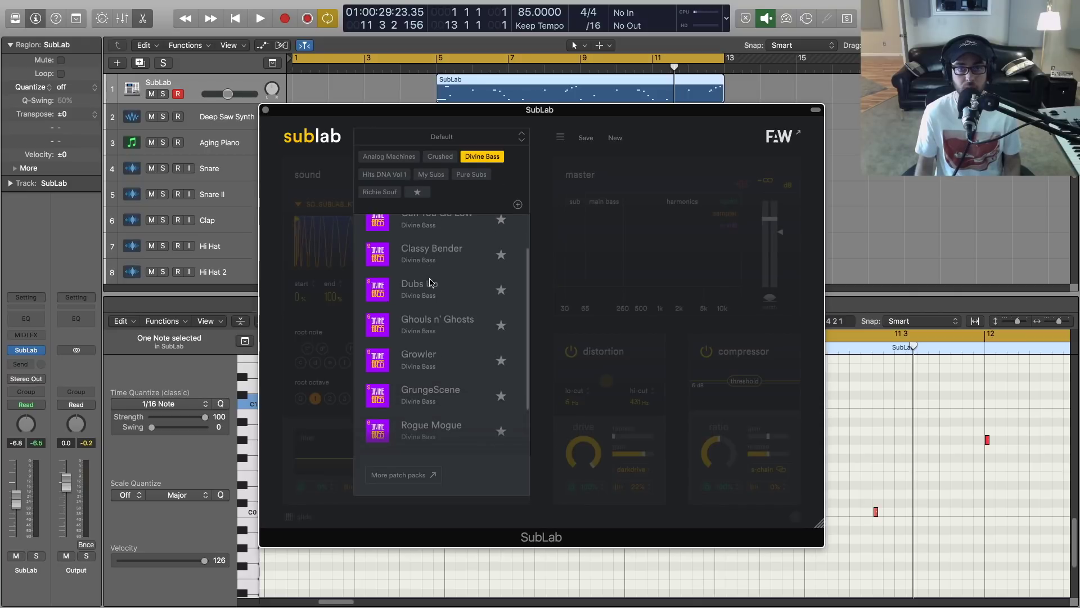
scroll(445, 285, up, 4)
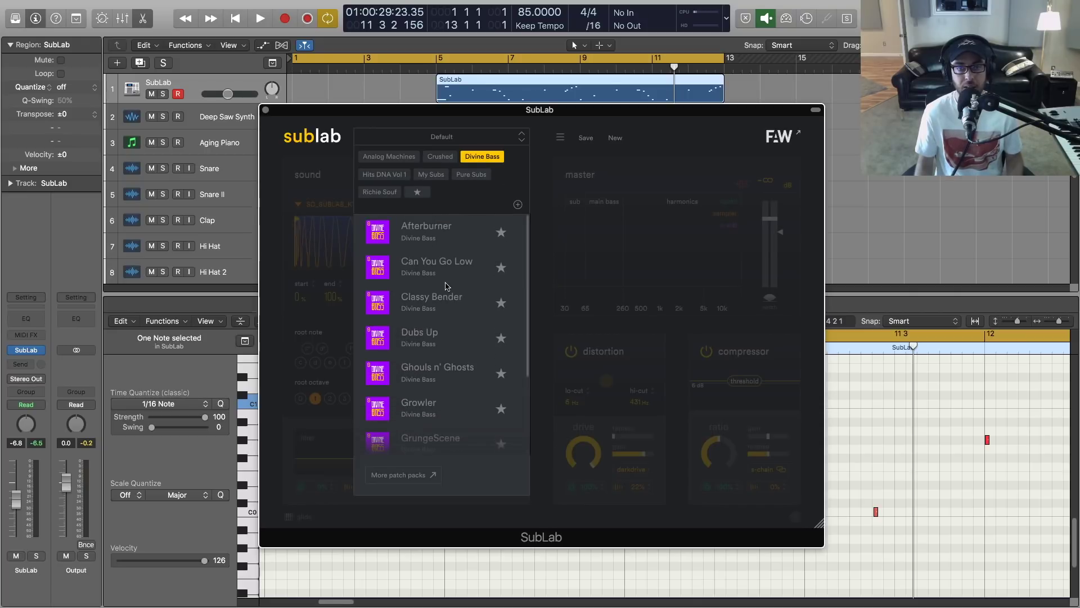
click(462, 239)
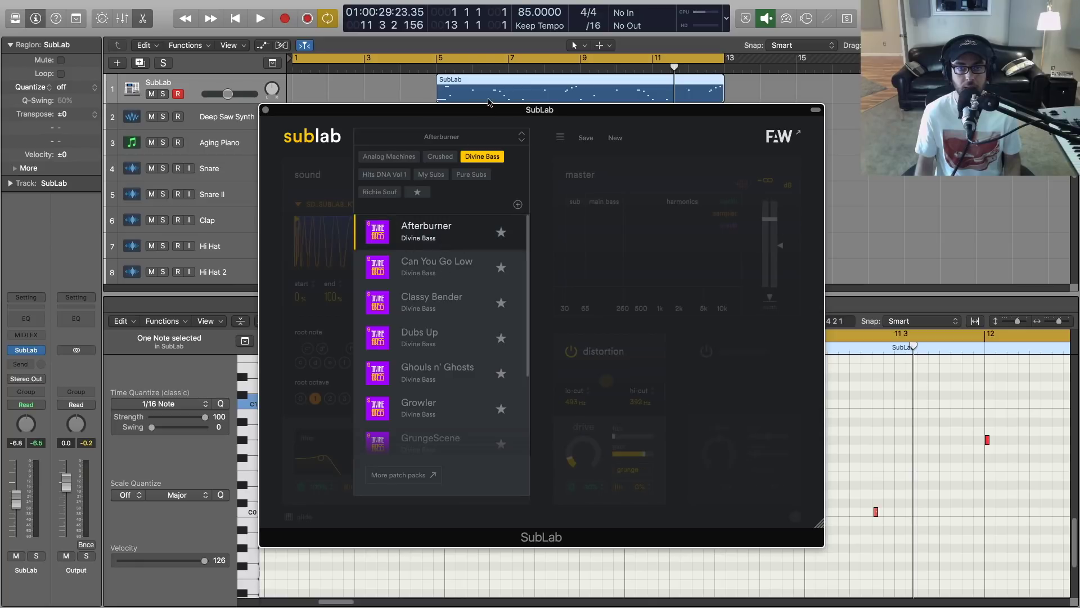
click(449, 72)
key(space)
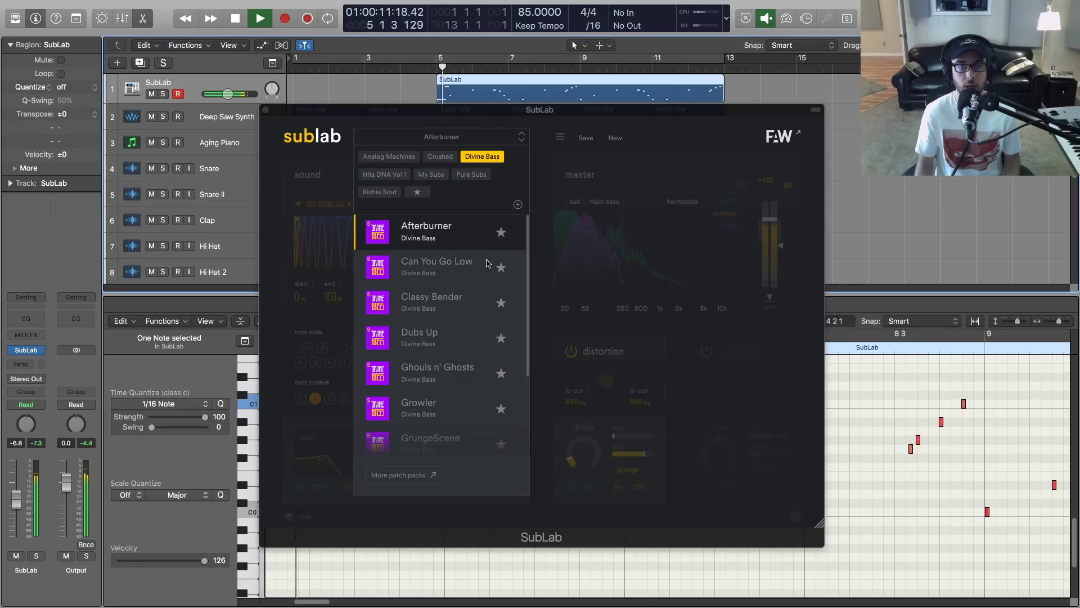
Step: Load the Can You Go Low preset during playback and show its synth settings
click(451, 278)
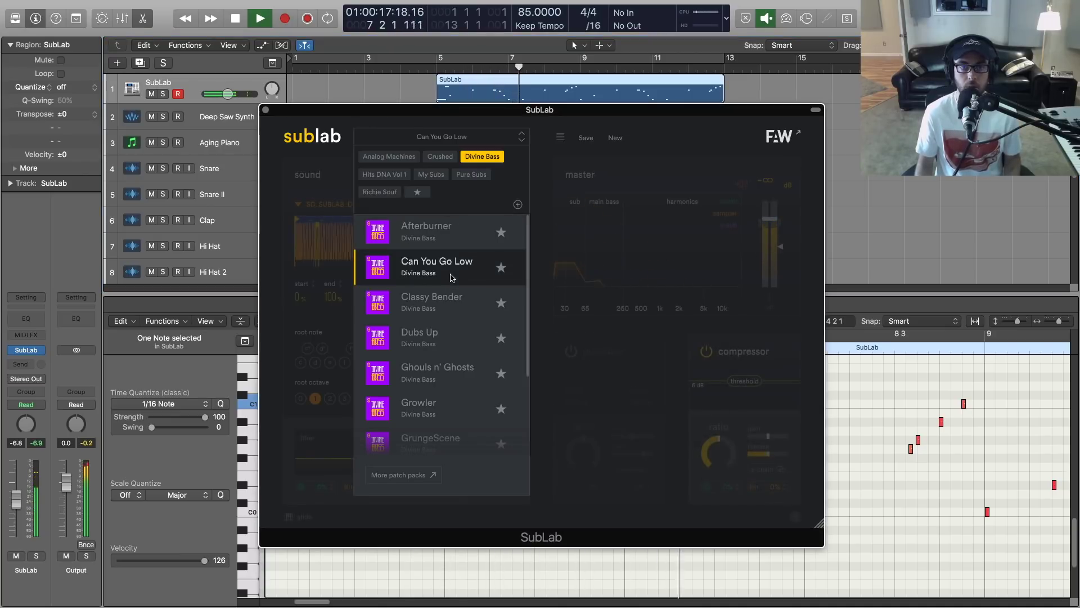
click(386, 138)
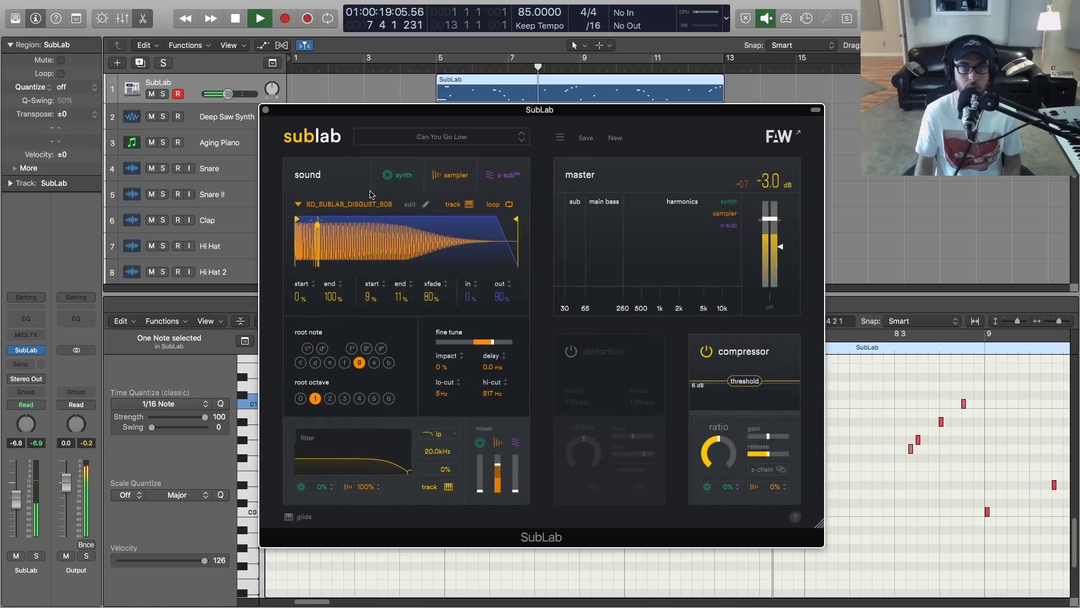
click(399, 175)
drag(447, 272, 449, 223)
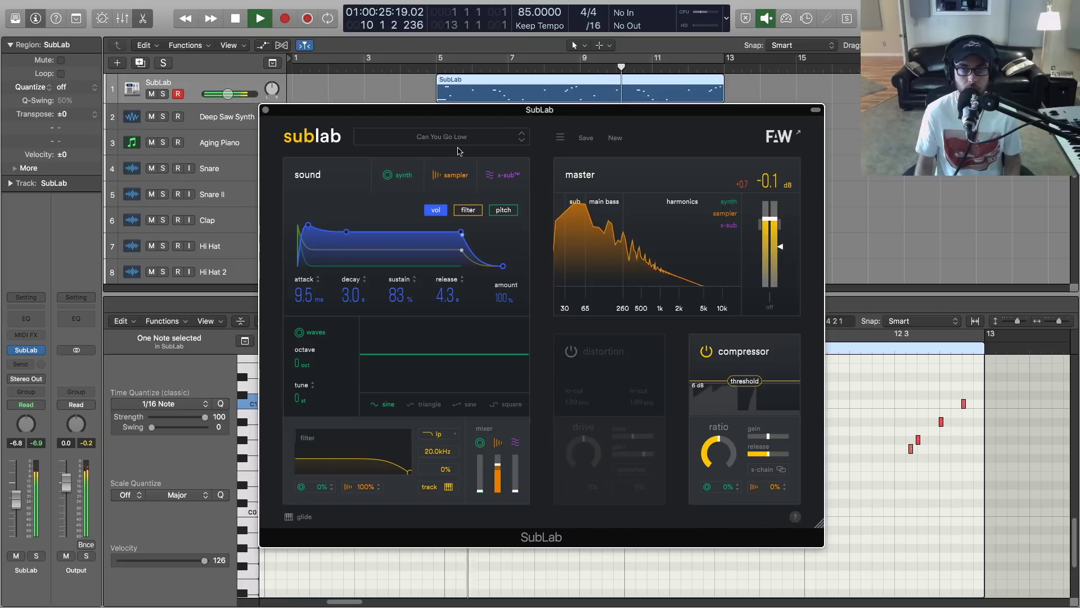
Step: Browse the preset list again, stop playback, remove the Divine Bass filter and close the list
click(440, 137)
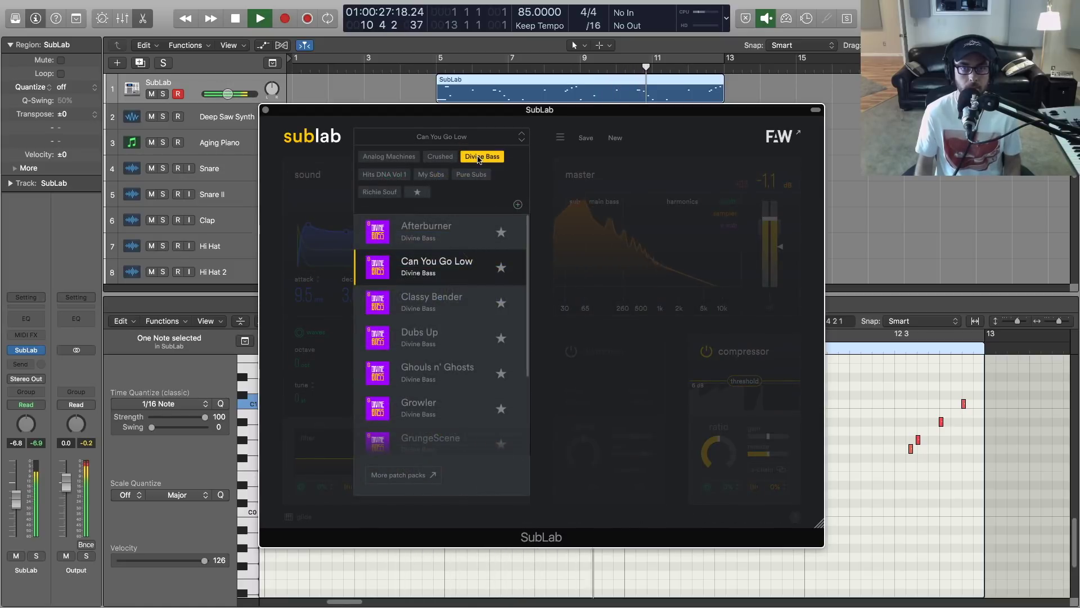
scroll(439, 342, down, 1)
key(space)
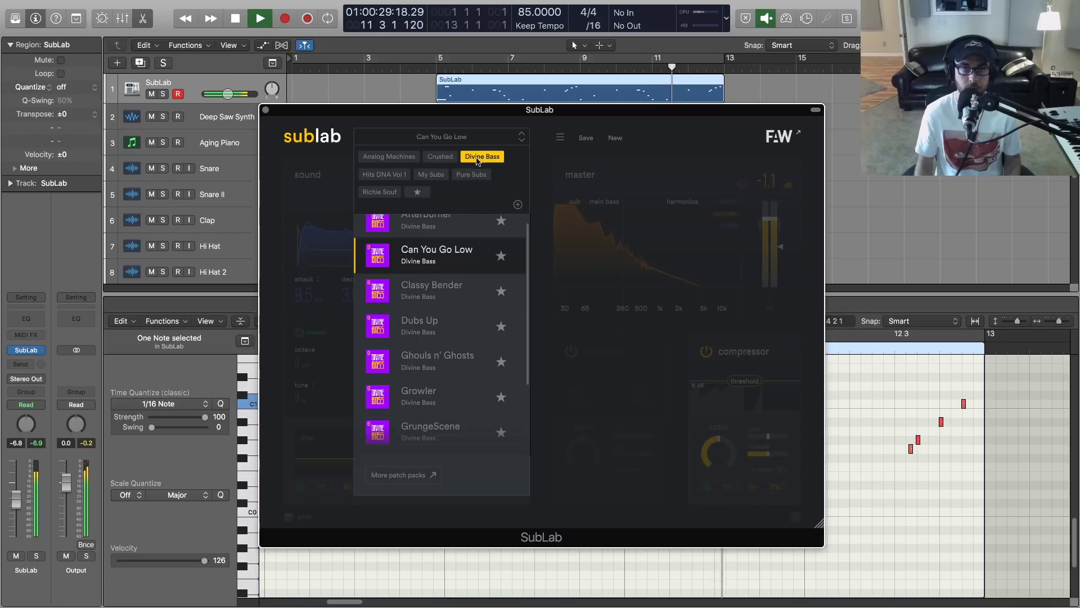
click(483, 158)
click(482, 159)
click(482, 159)
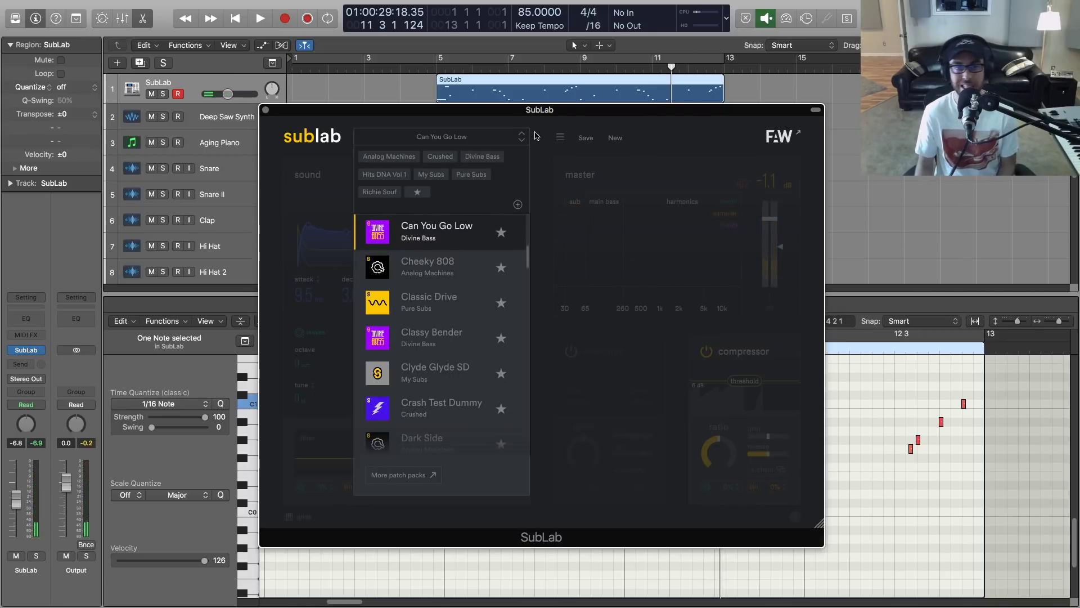
click(506, 137)
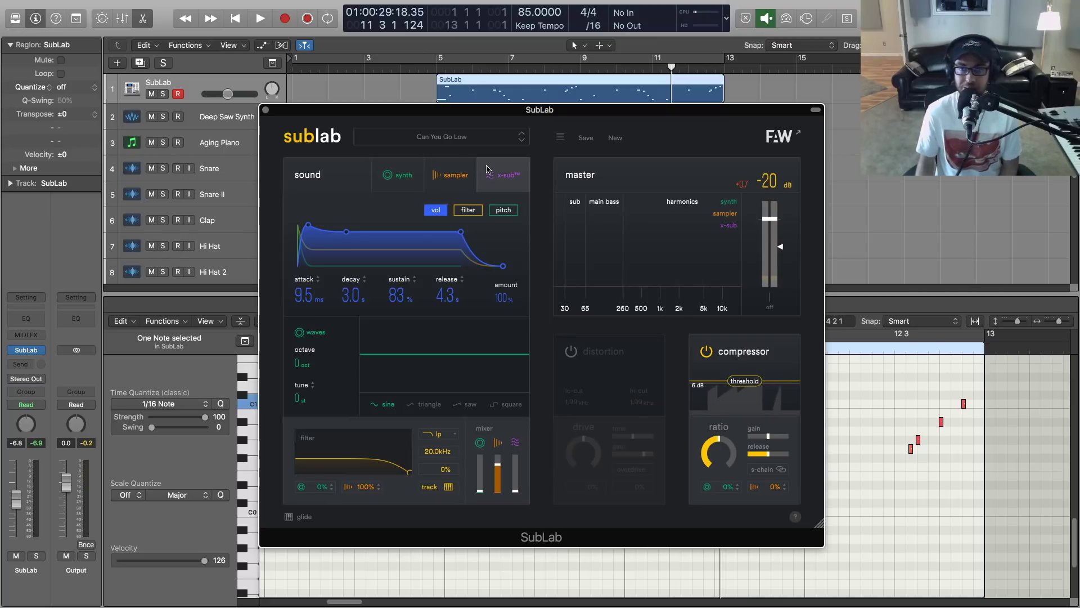